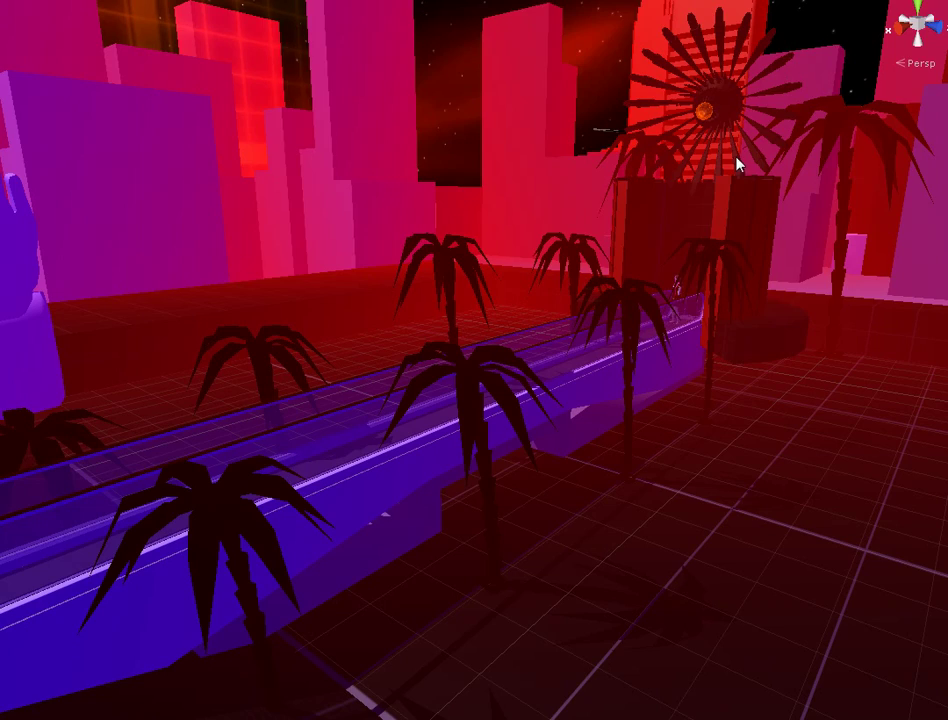
Step: Select the character running on the moving walkway, frame her in the scene view and check her run from the front and side
scroll(732, 210, "up", 4)
left_click_drag(776, 239, 806, 248, "alt")
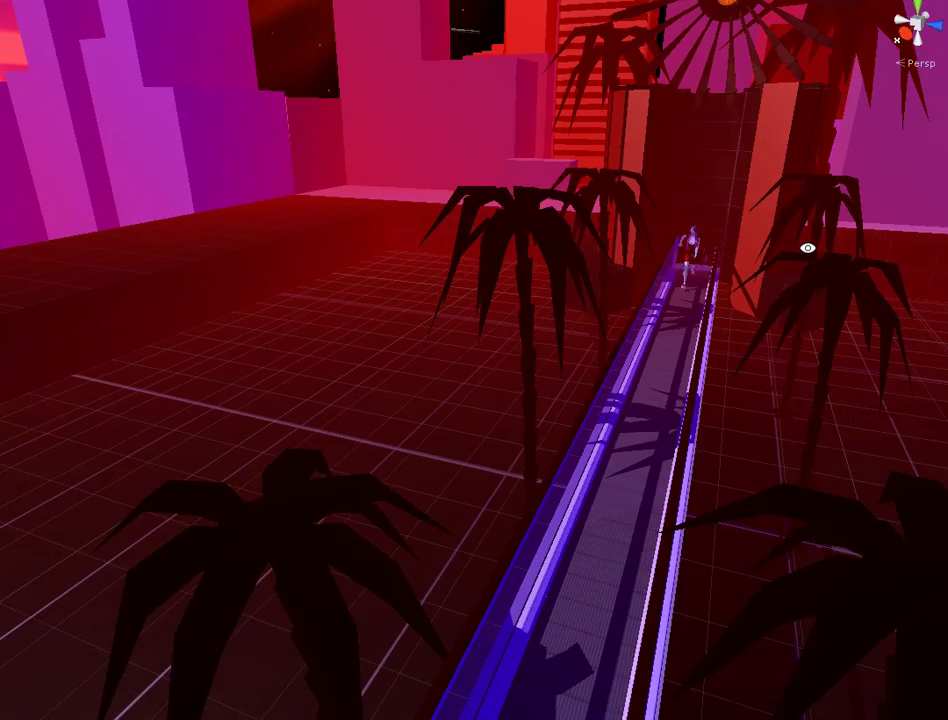
scroll(804, 247, "up", 3)
middle_click_drag(804, 248, 687, 298)
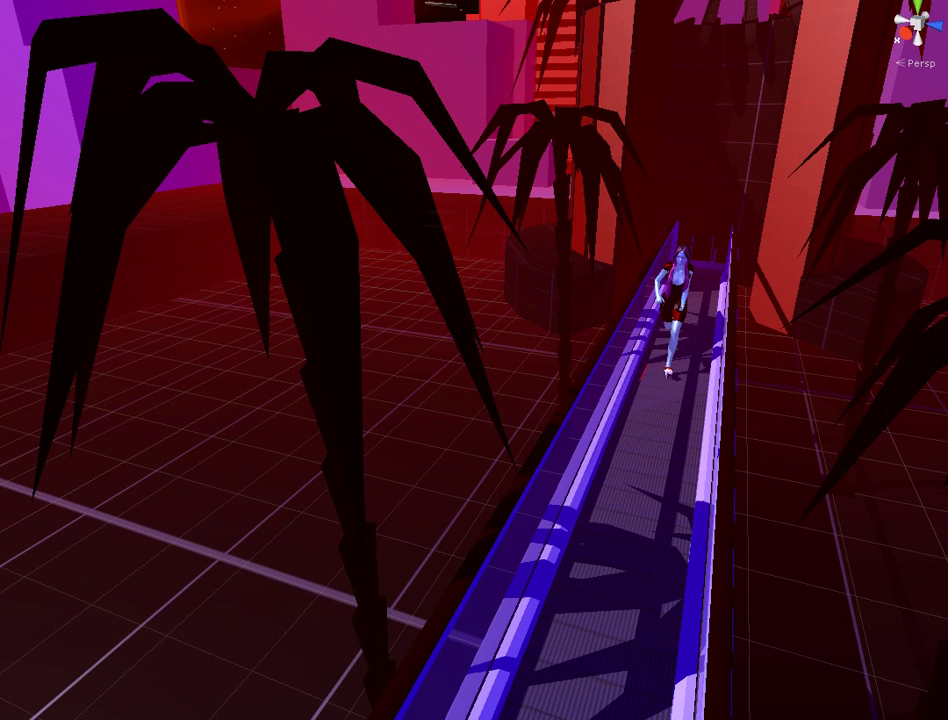
left_click(673, 303)
scroll(670, 320, "up", 2)
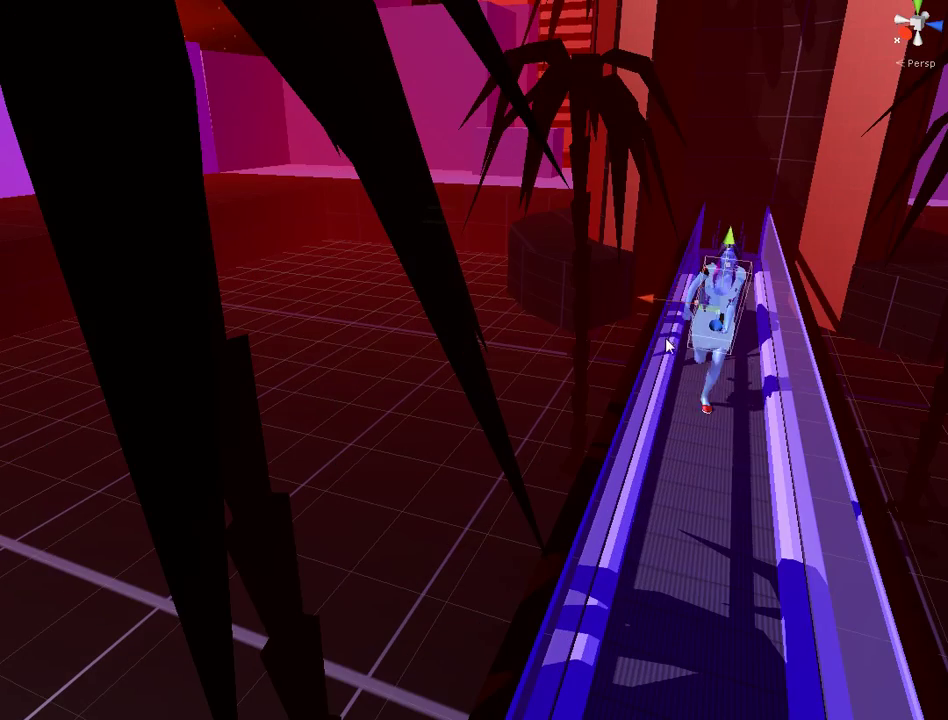
key("f")
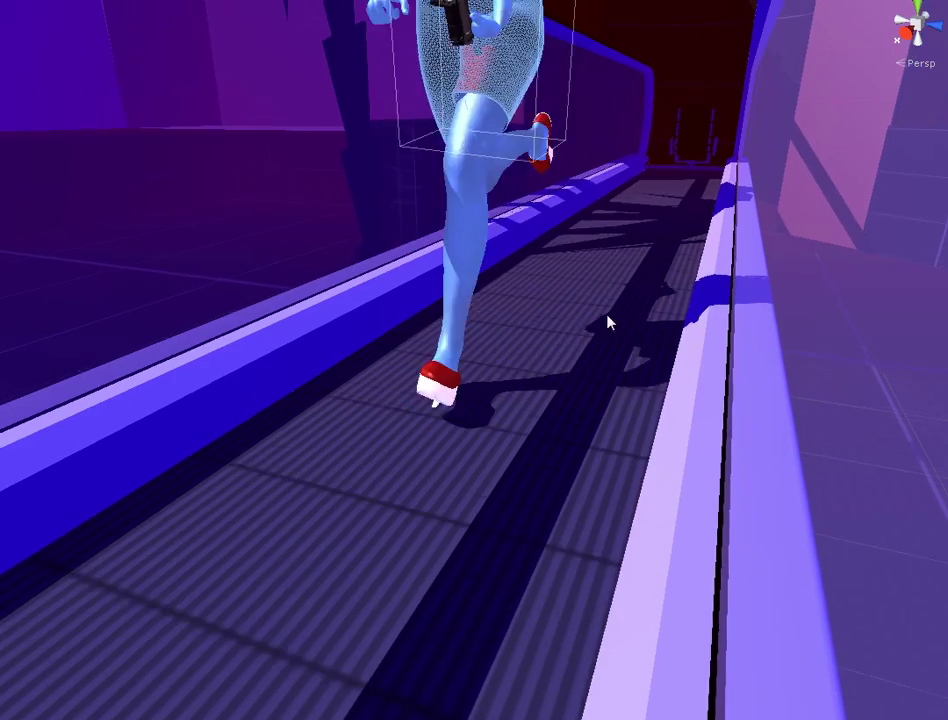
scroll(588, 284, "down", 5)
left_click_drag(549, 257, 462, 268, "alt")
scroll(633, 279, "down", 5)
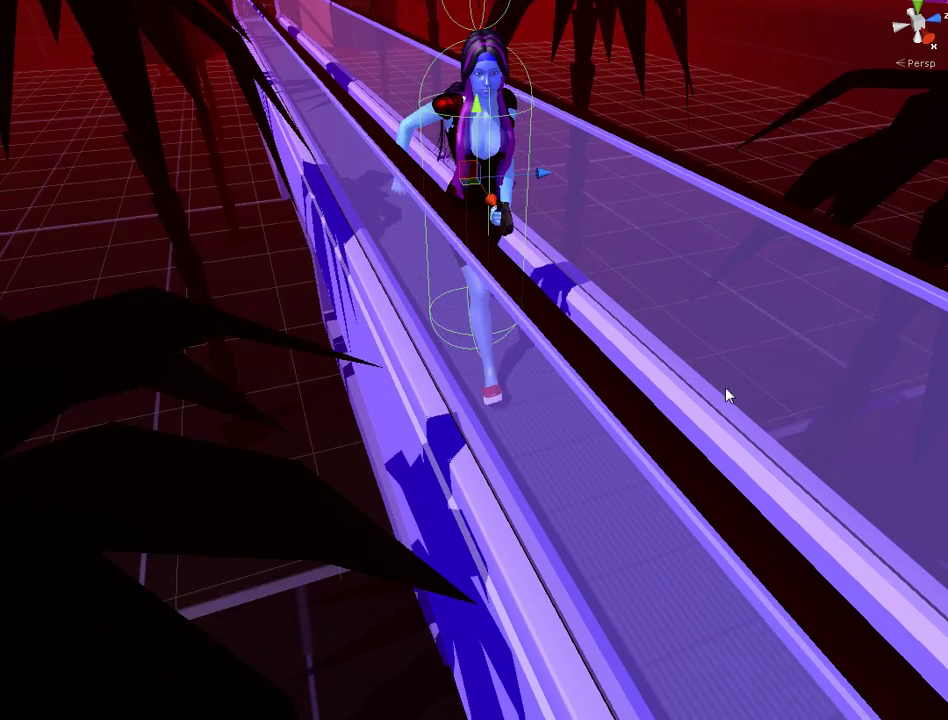
Step: Select the next character at the far end of the moving walkway and follow her as she runs down it
left_click_drag(670, 318, 559, 297, "alt")
scroll(675, 204, "down", 5)
scroll(560, 300, "down", 5)
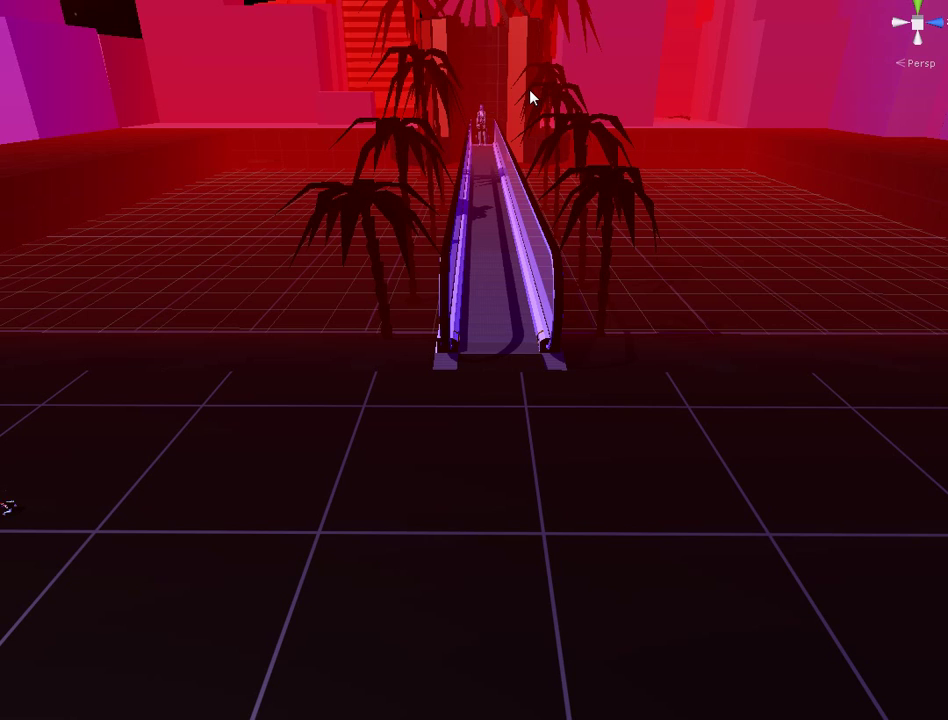
left_click(481, 121)
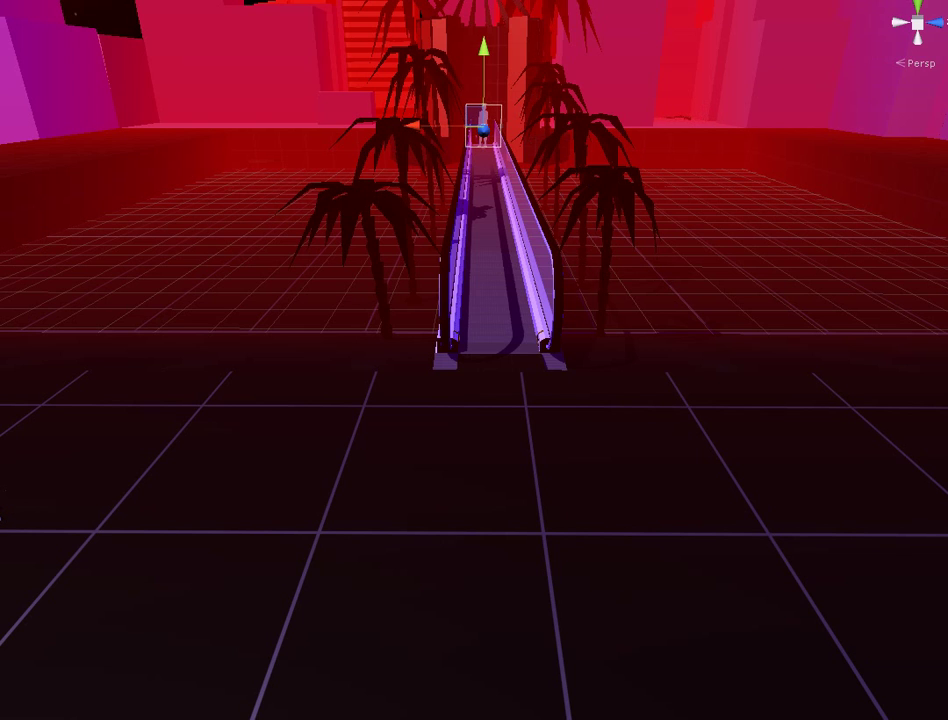
key("f")
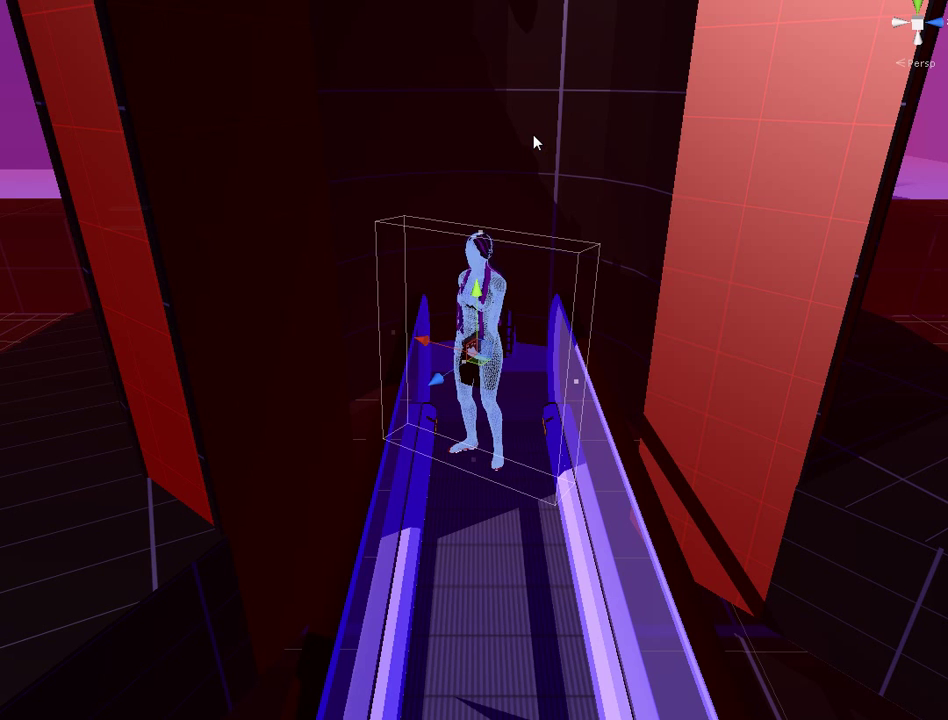
middle_click_drag(534, 142, 531, 23)
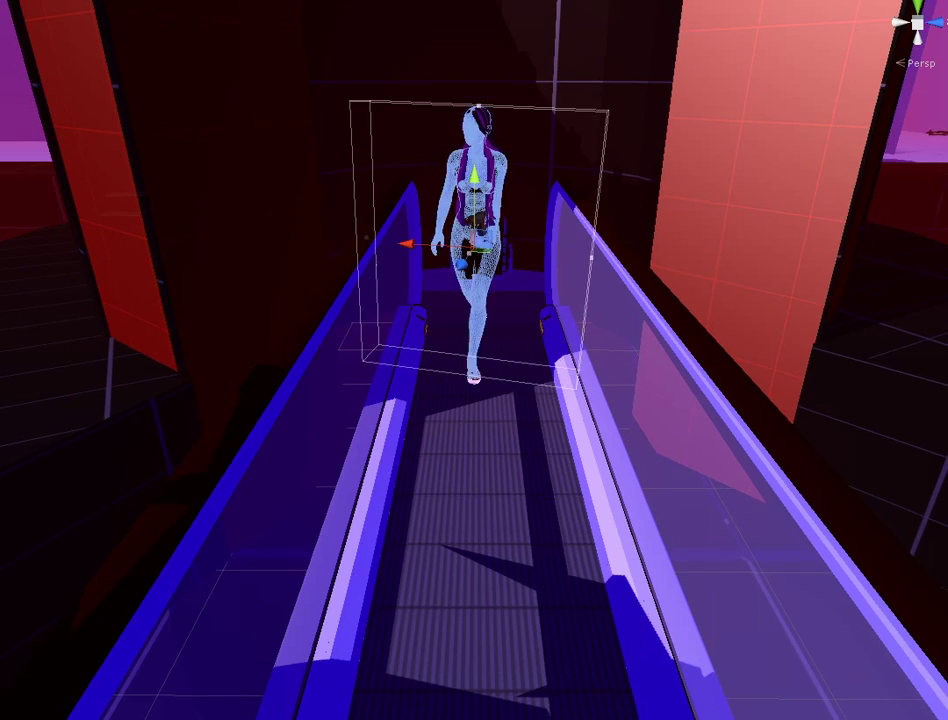
left_click(477, 125)
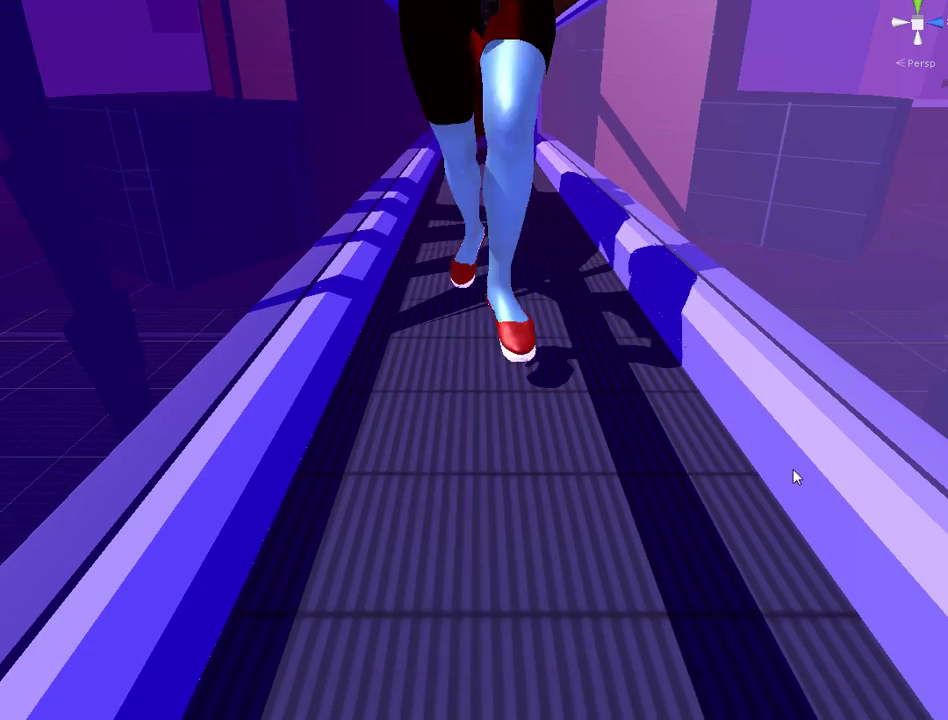
scroll(753, 303, "down", 6)
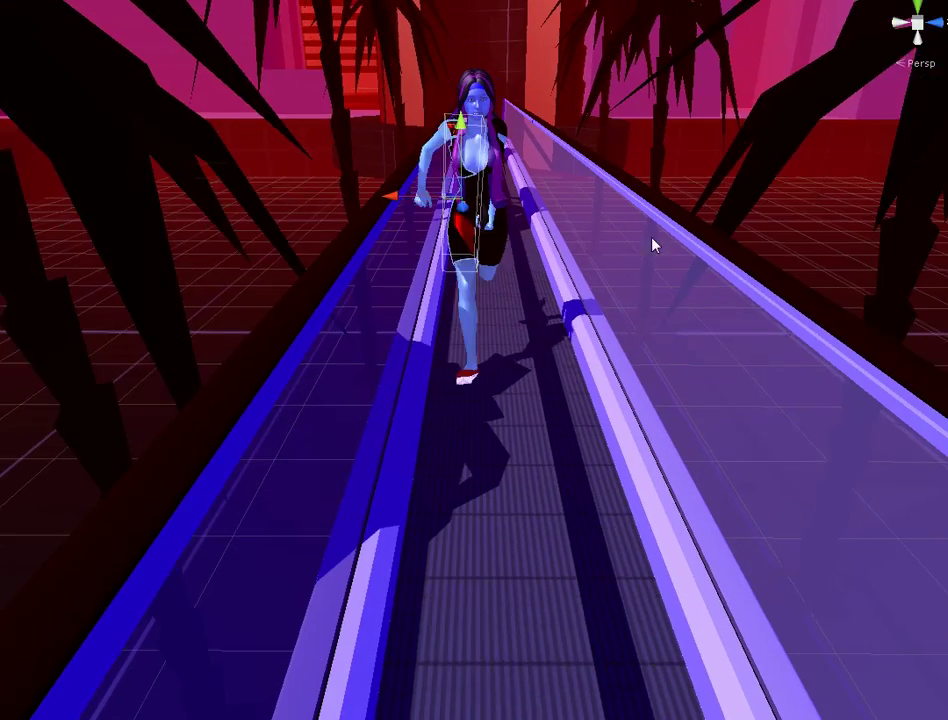
Step: Toggle play mode and select the T-posed figure standing on the platform beyond the walkway
right_click_drag(652, 243, 207, 197)
scroll(207, 197, "down", 4)
middle_click_drag(315, 218, 609, 239)
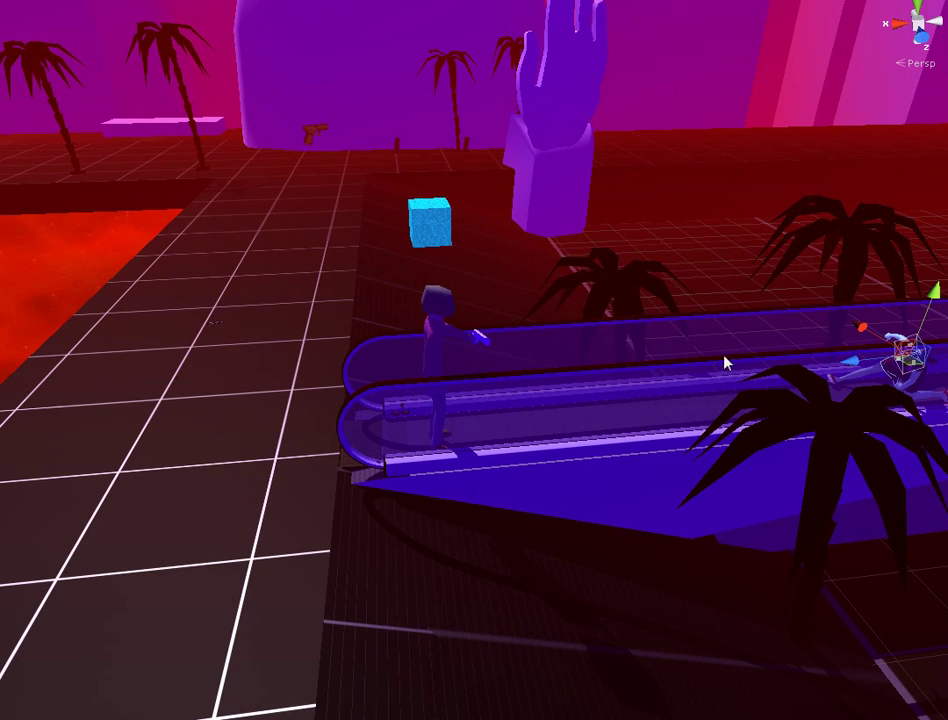
middle_click_drag(748, 322, 652, 322)
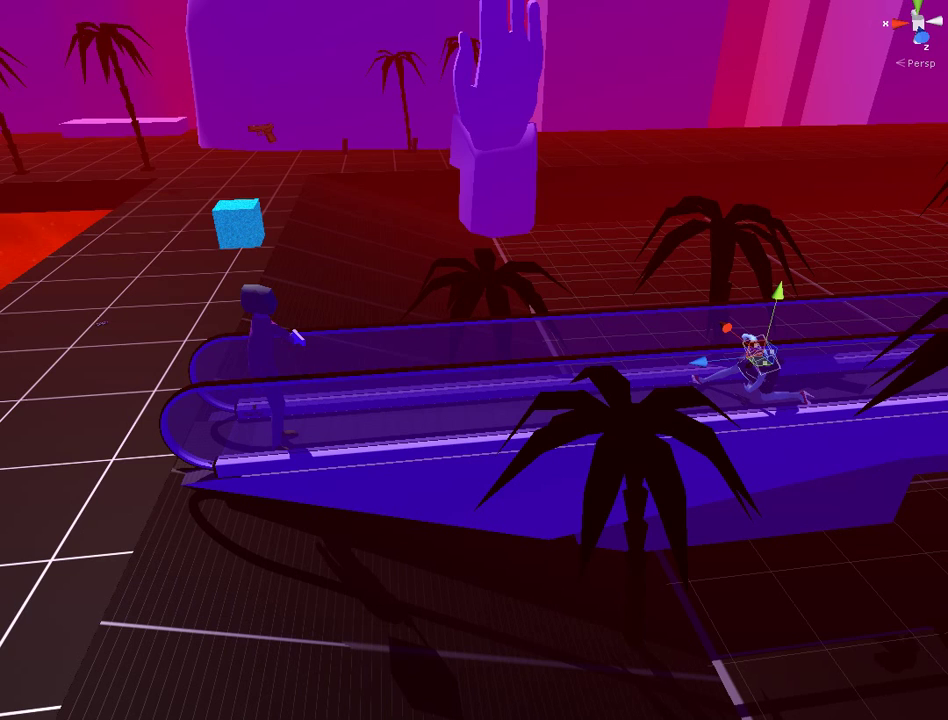
key("ctrl+p")
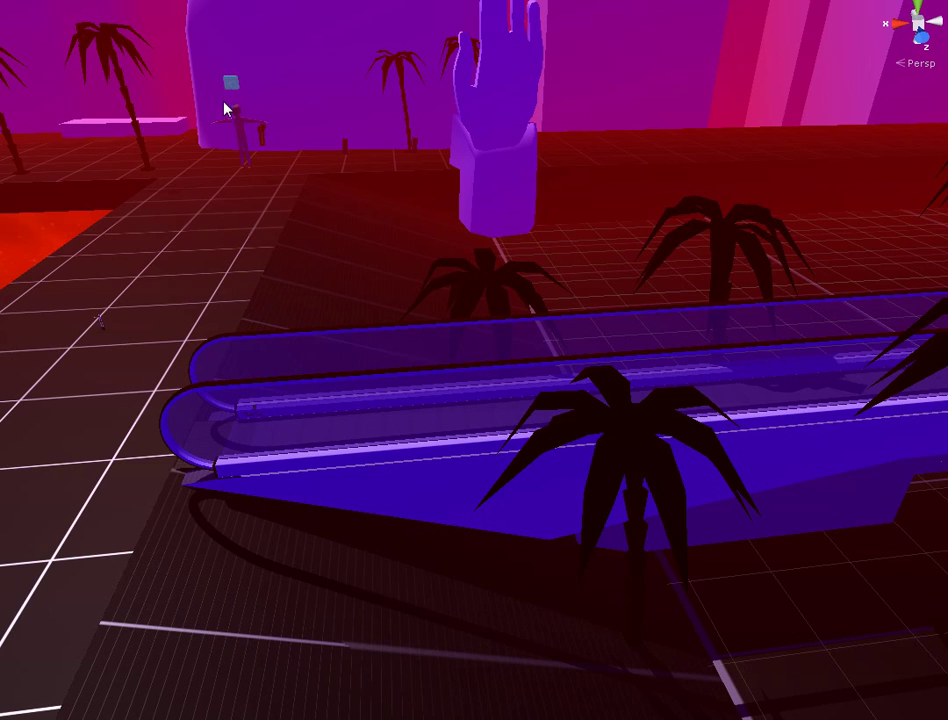
left_click(243, 135)
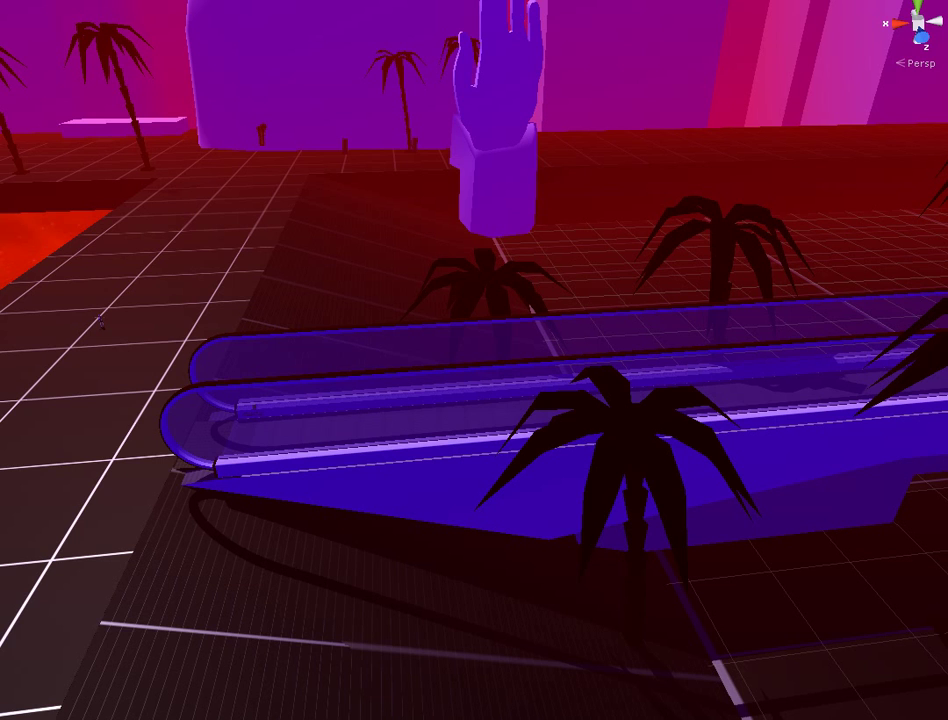
Step: Select the character standing at the tower end of the walkway and frame her in the scene view
scroll(738, 398, "down", 5)
left_click_drag(738, 398, 900, 405, "alt")
left_click_drag(705, 268, 908, 229, "alt")
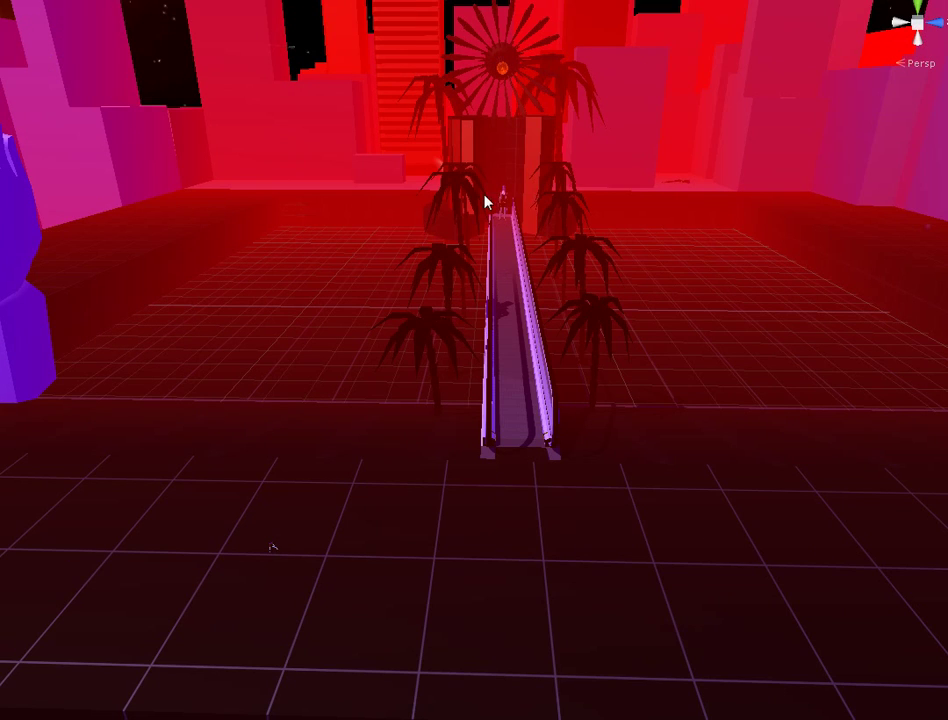
left_click(508, 216)
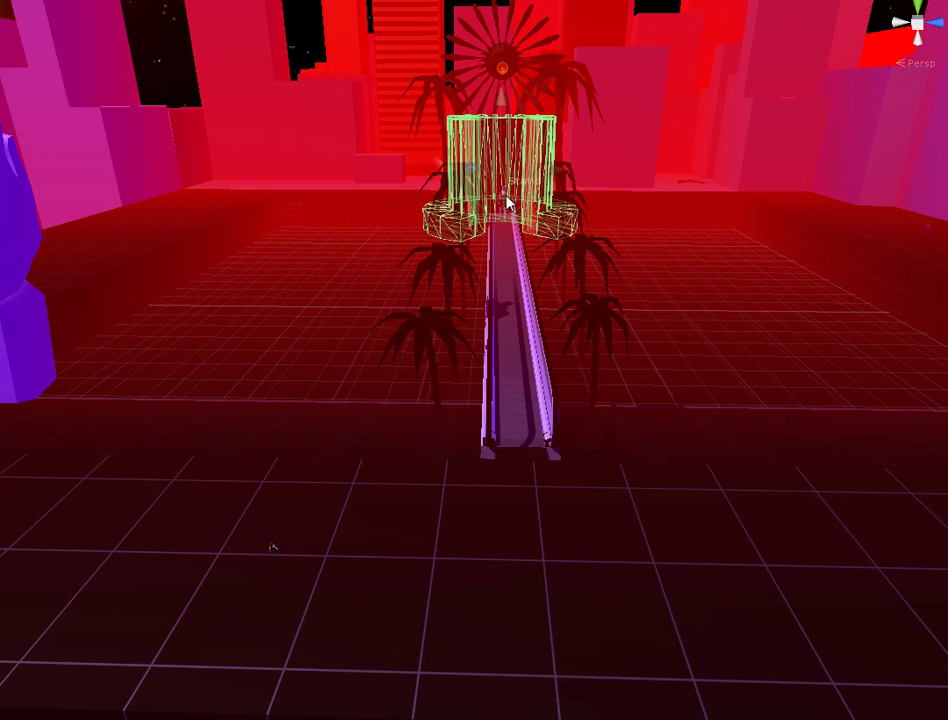
left_click(507, 203)
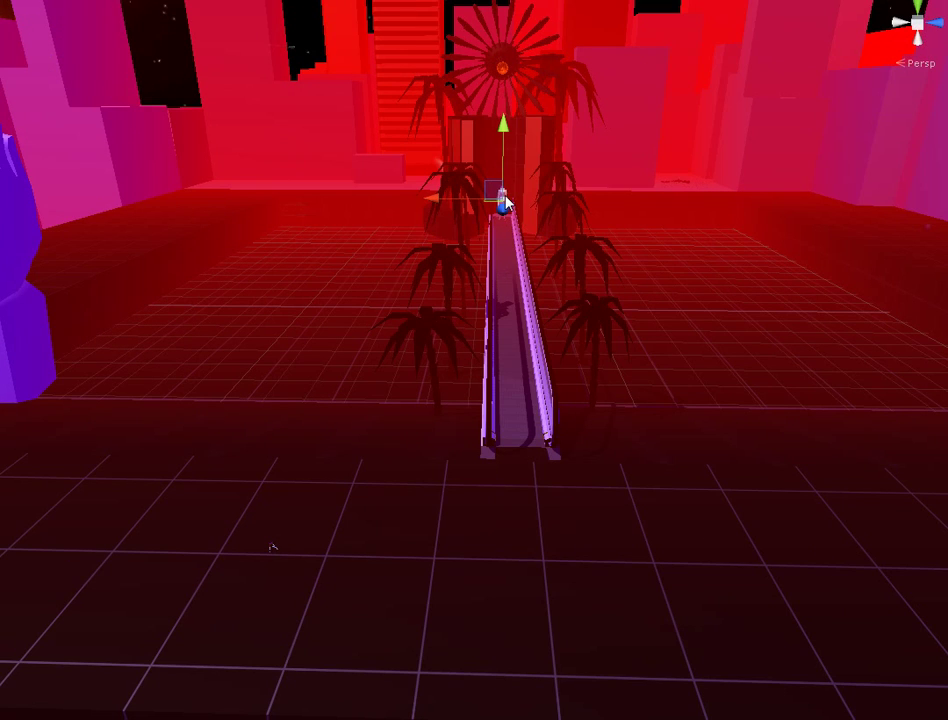
key("f")
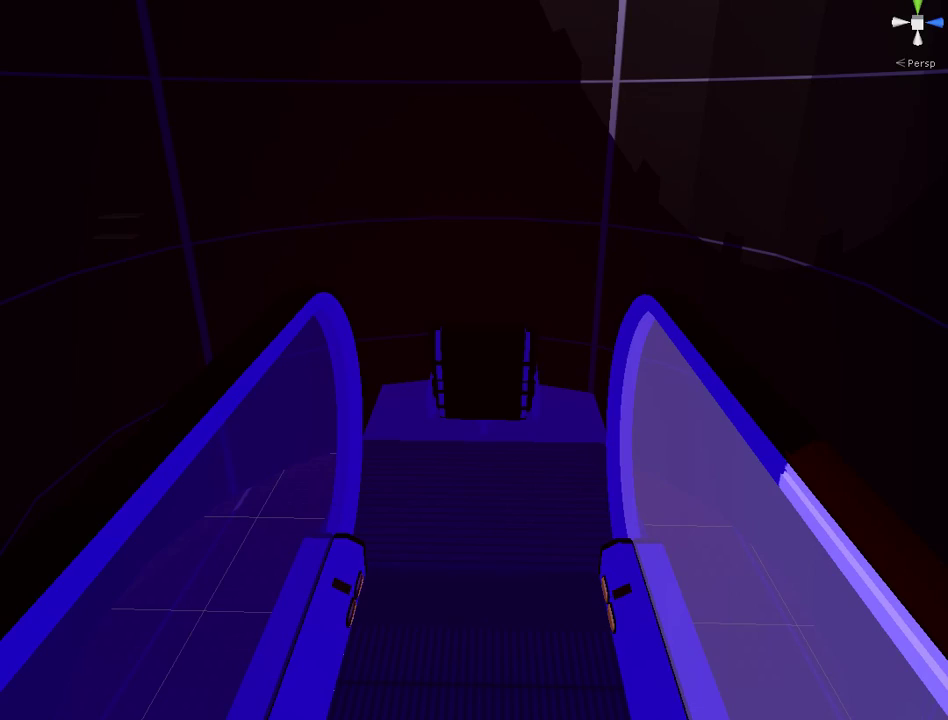
Step: Keep the view on the selected character as she runs down the walkway, examining her from the front and the side
key("f")
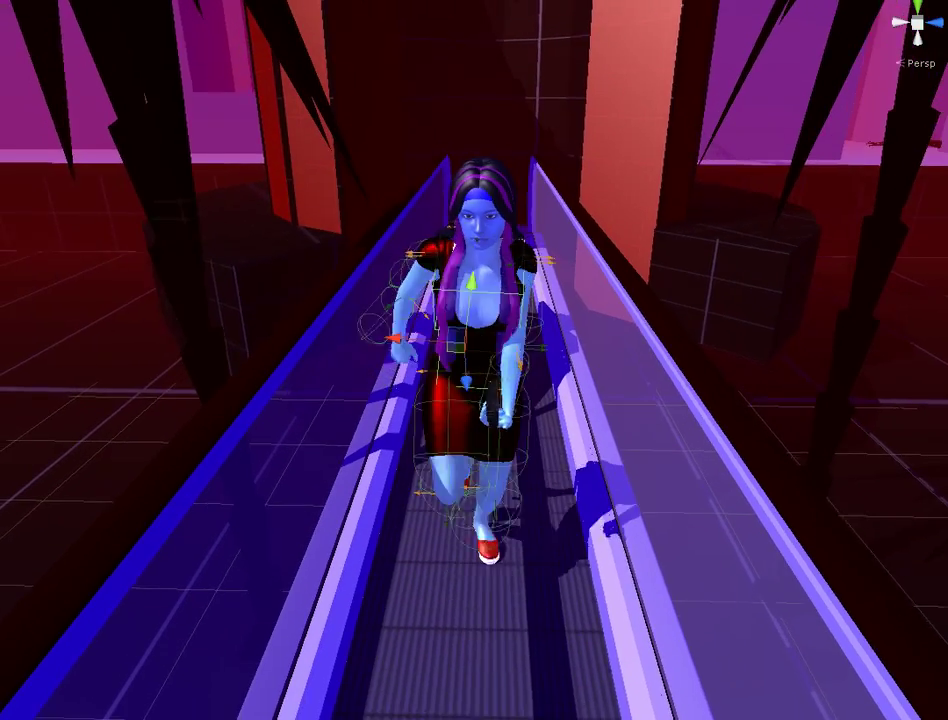
key("f")
key("f")
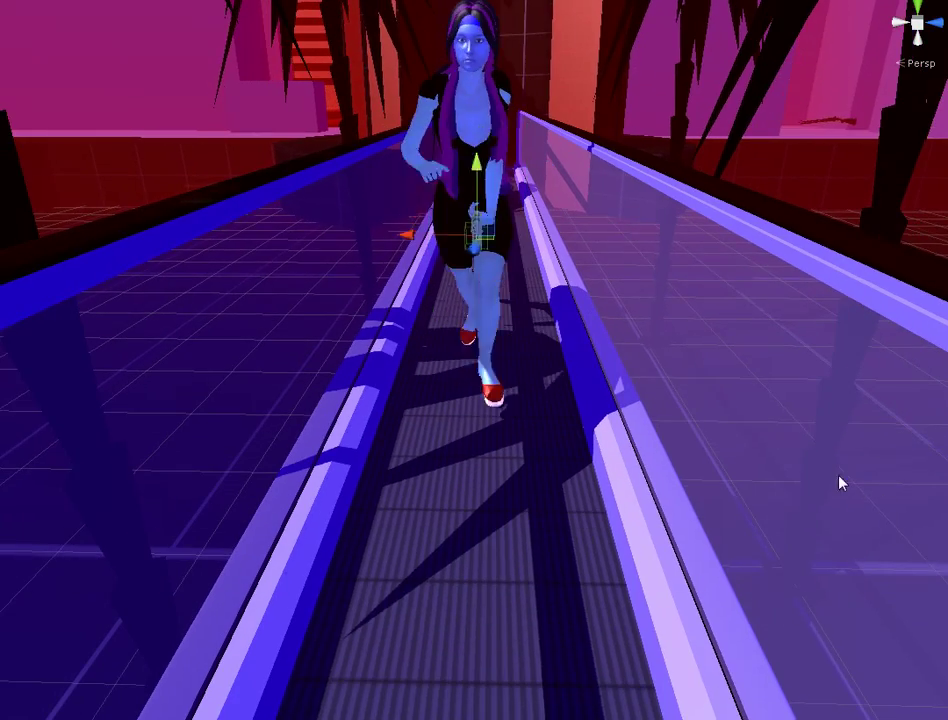
key("f")
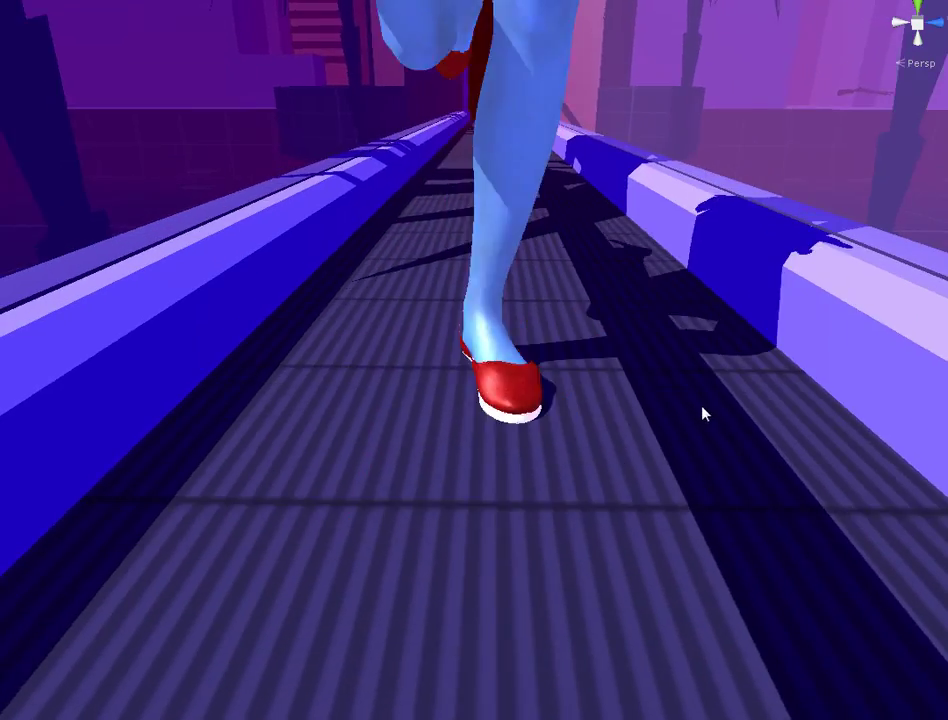
scroll(691, 384, "down", 10)
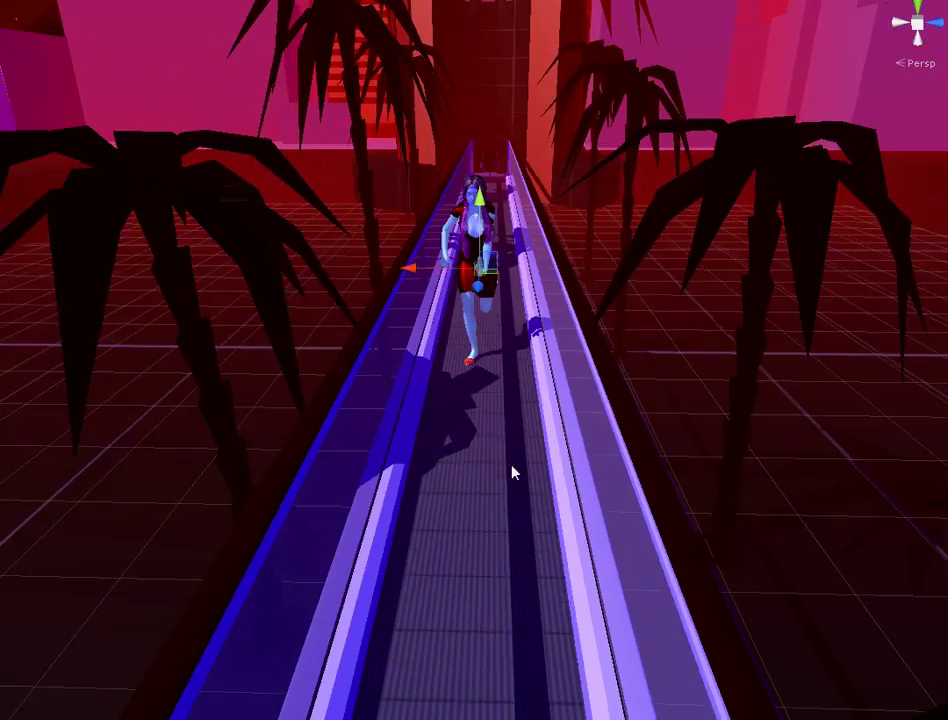
left_click_drag(511, 473, 778, 408, "alt")
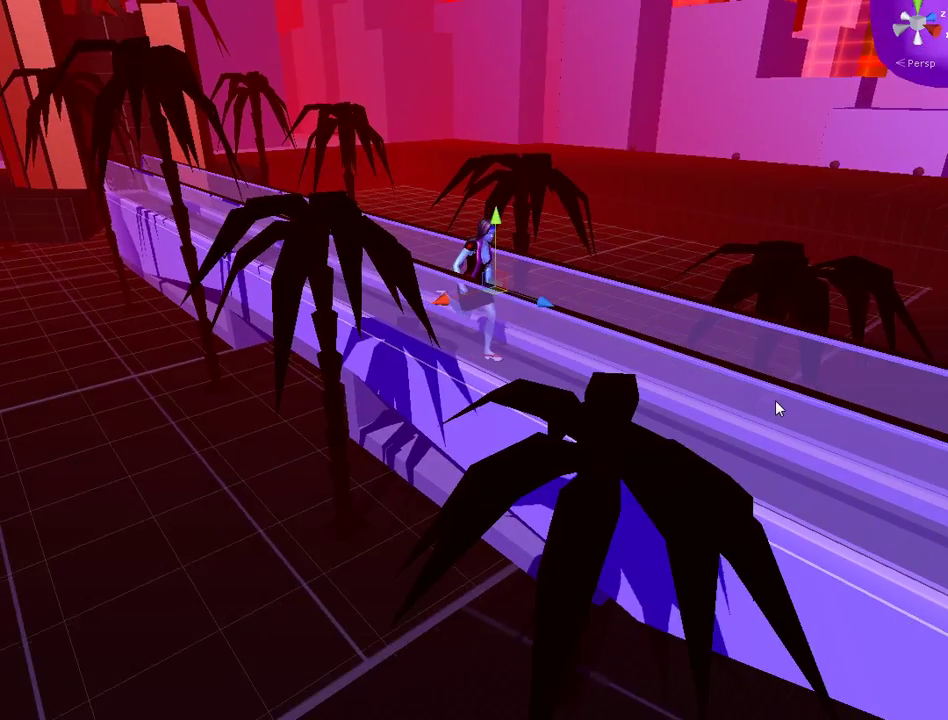
scroll(778, 408, "down", 10)
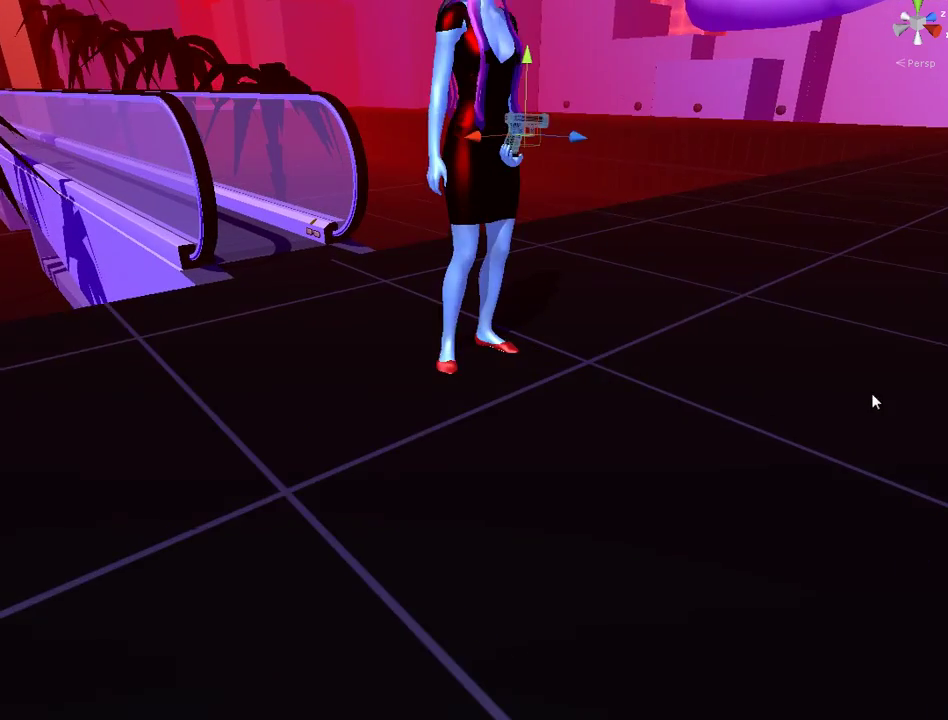
Step: Examine the armed character's movement from several angles as she runs across the open grid platform past the walkway
left_click_drag(827, 222, 235, 127, "alt")
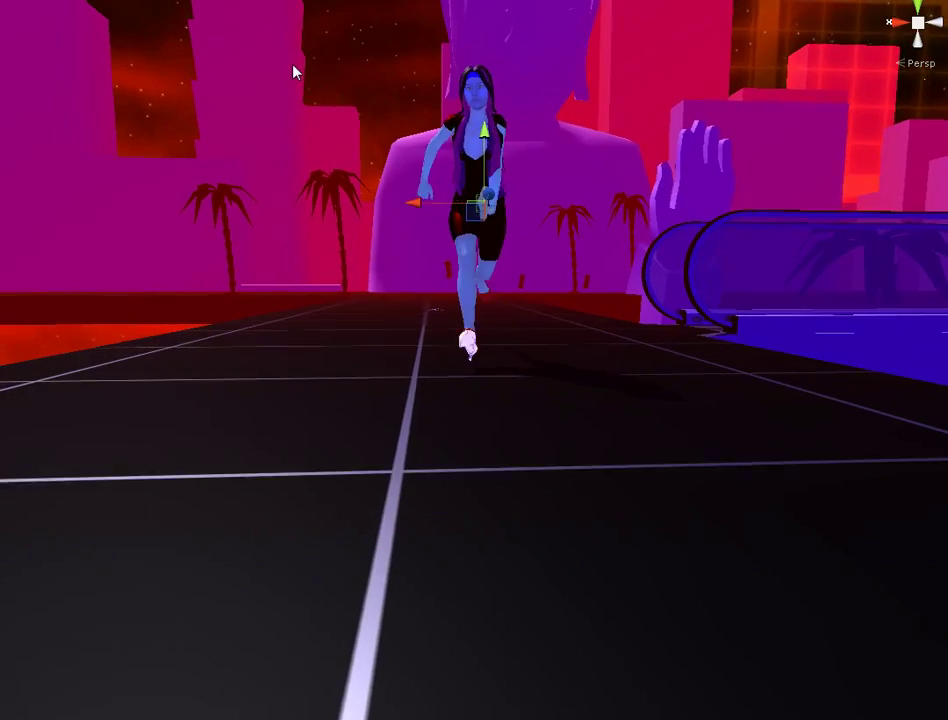
left_click_drag(230, 52, 861, 256, "alt")
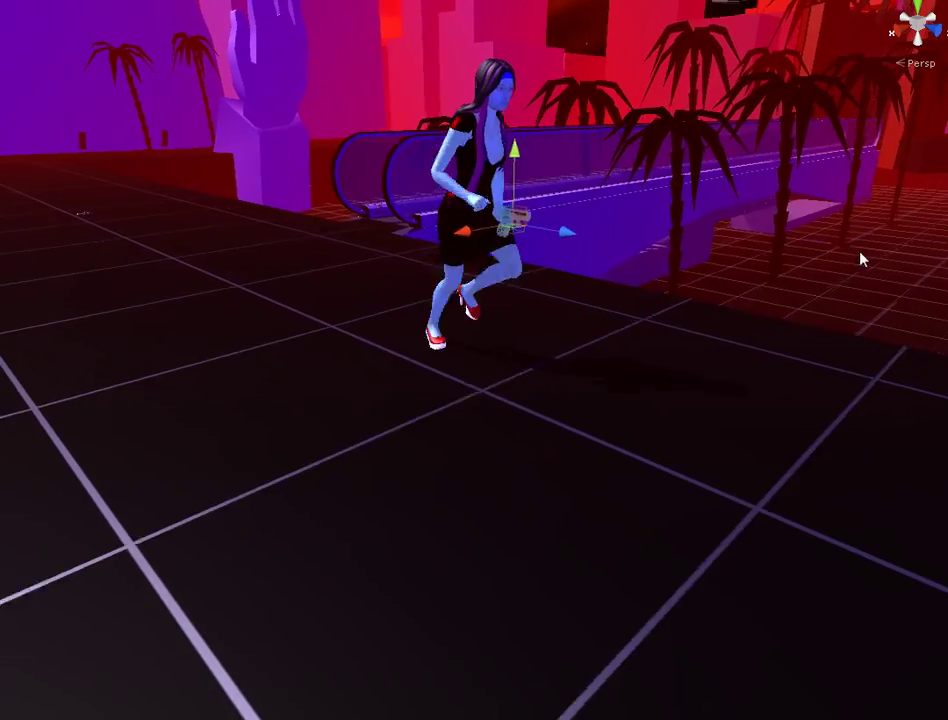
scroll(866, 259, "down", 3)
scroll(858, 261, "up", 5)
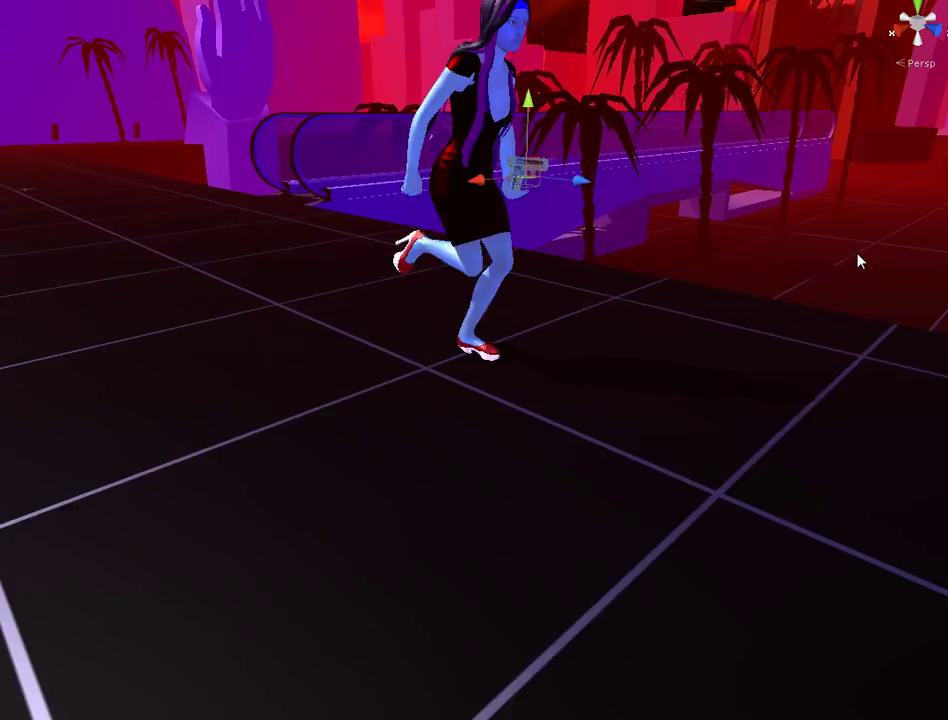
left_click_drag(203, 269, 808, 212, "alt")
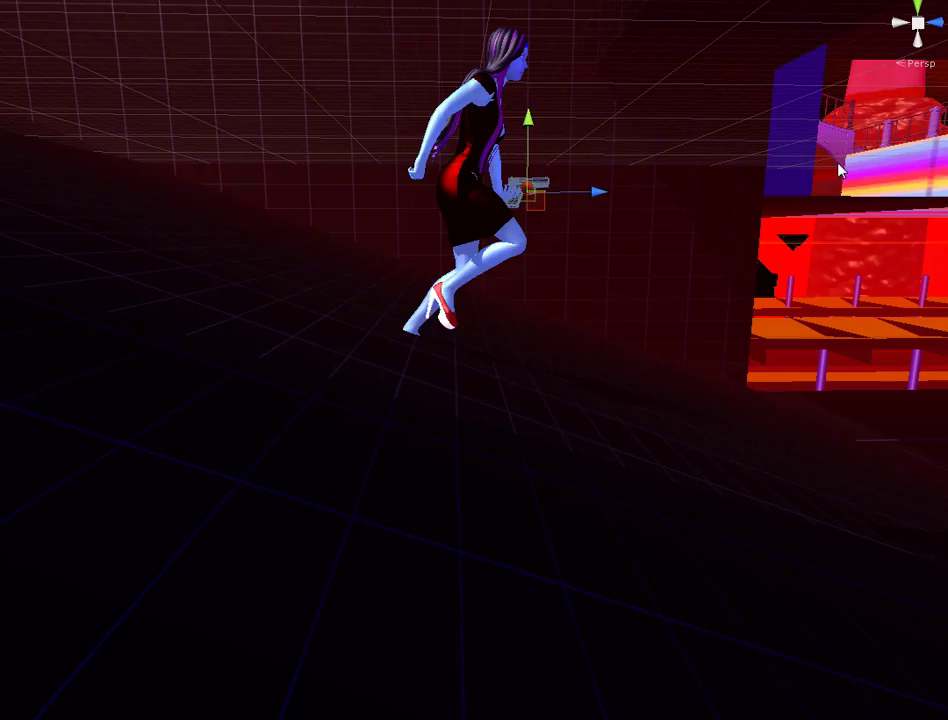
Step: Examine the selected character's movement from outside the building with the tall windows, both up close and from a distance
scroll(867, 205, "down", 10)
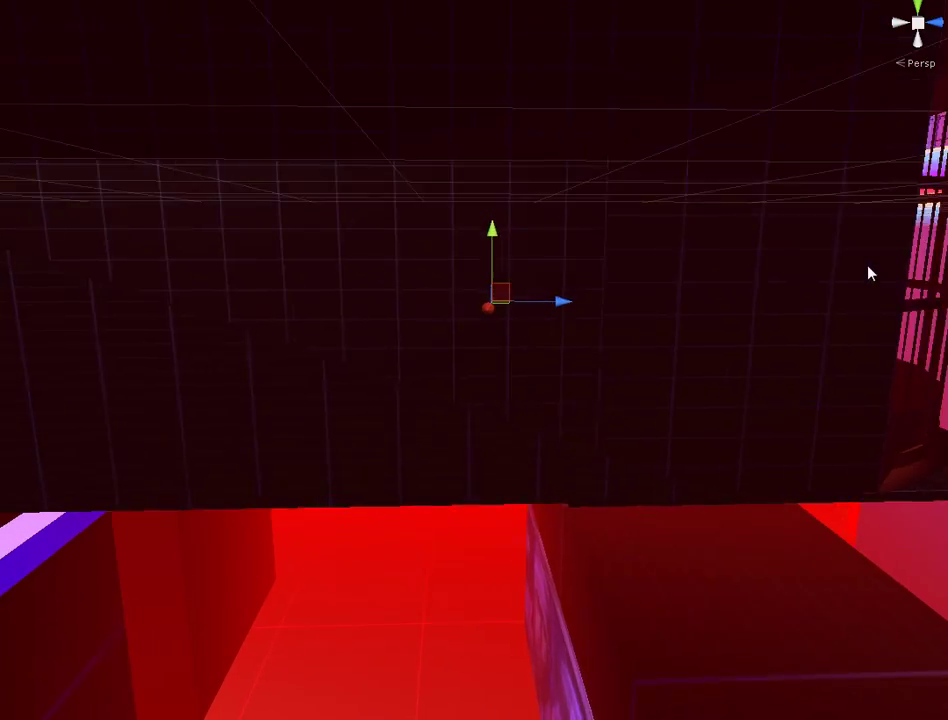
left_click_drag(821, 288, 377, 267, "alt")
scroll(379, 279, "down", 3)
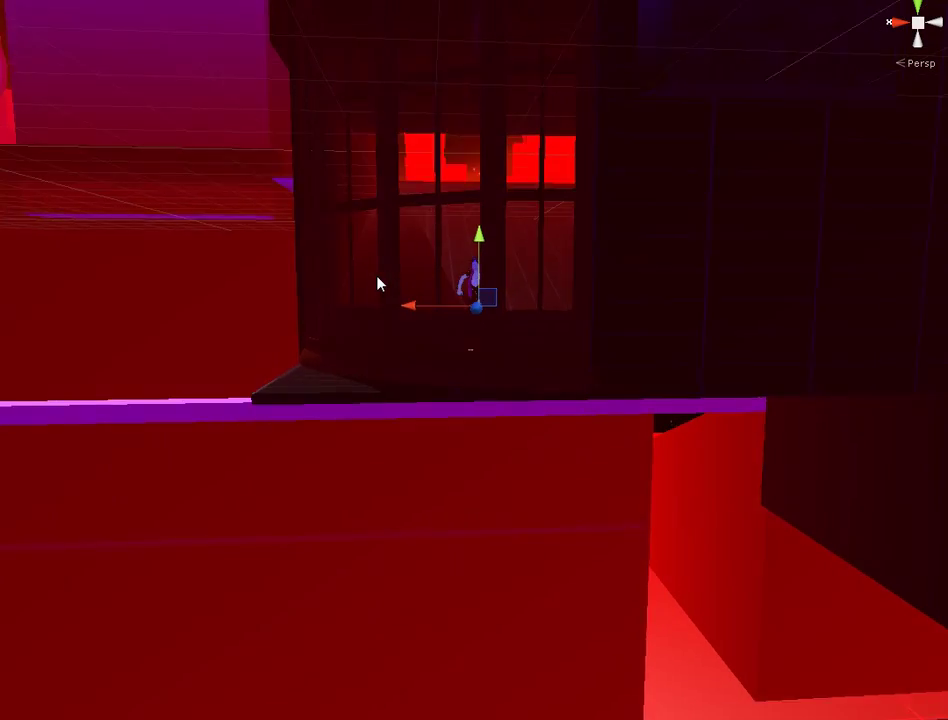
scroll(379, 280, "up", 2)
middle_click_drag(379, 280, 580, 512)
scroll(494, 387, "up", 4)
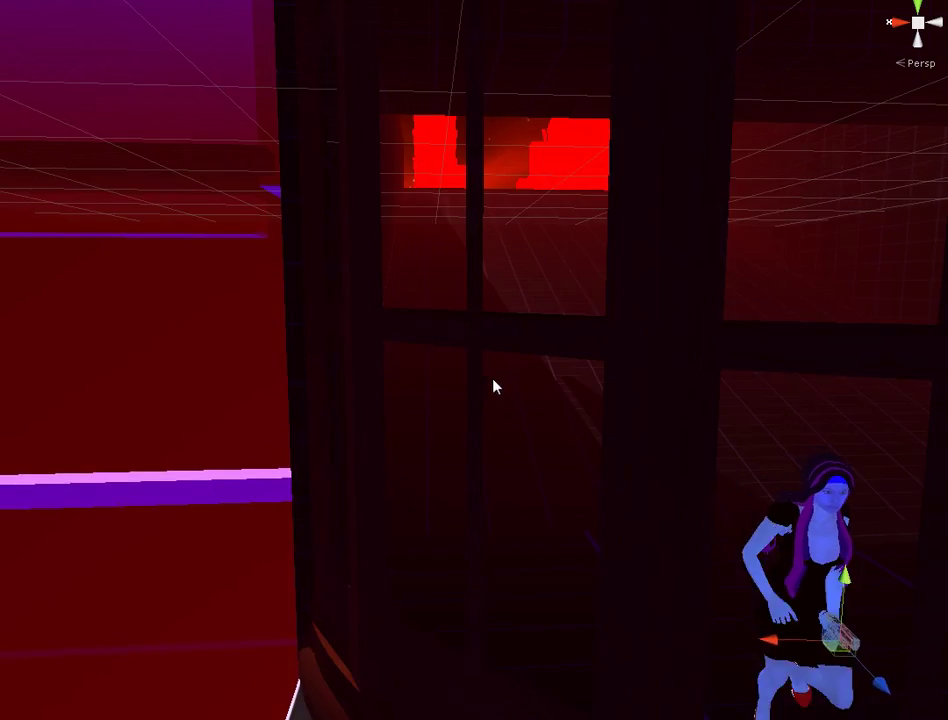
middle_click_drag(495, 387, 286, 252)
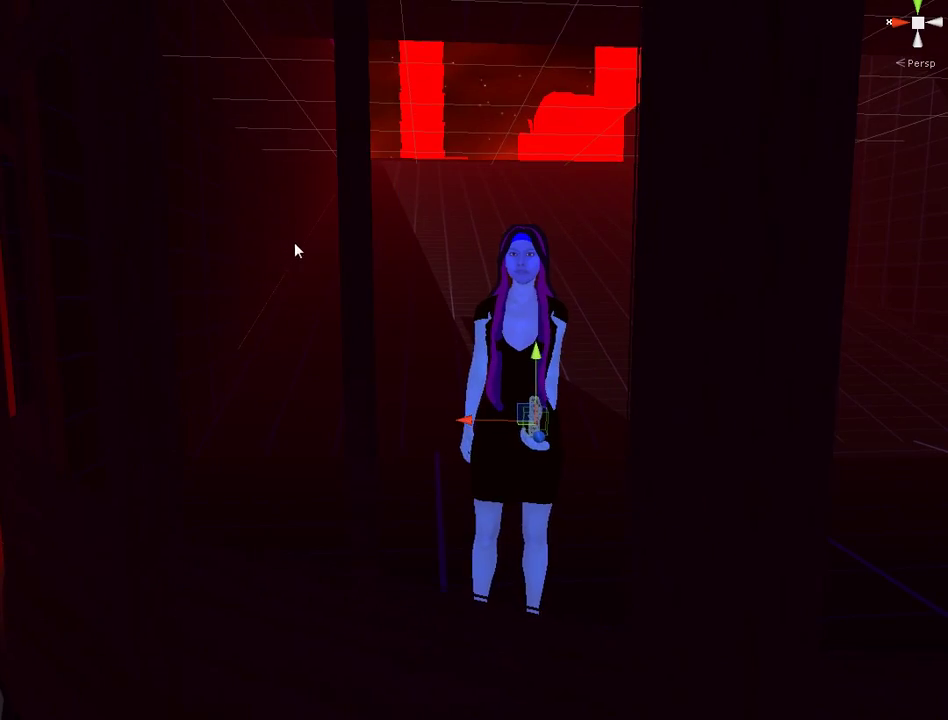
scroll(298, 248, "down", 2)
scroll(298, 248, "down", 6)
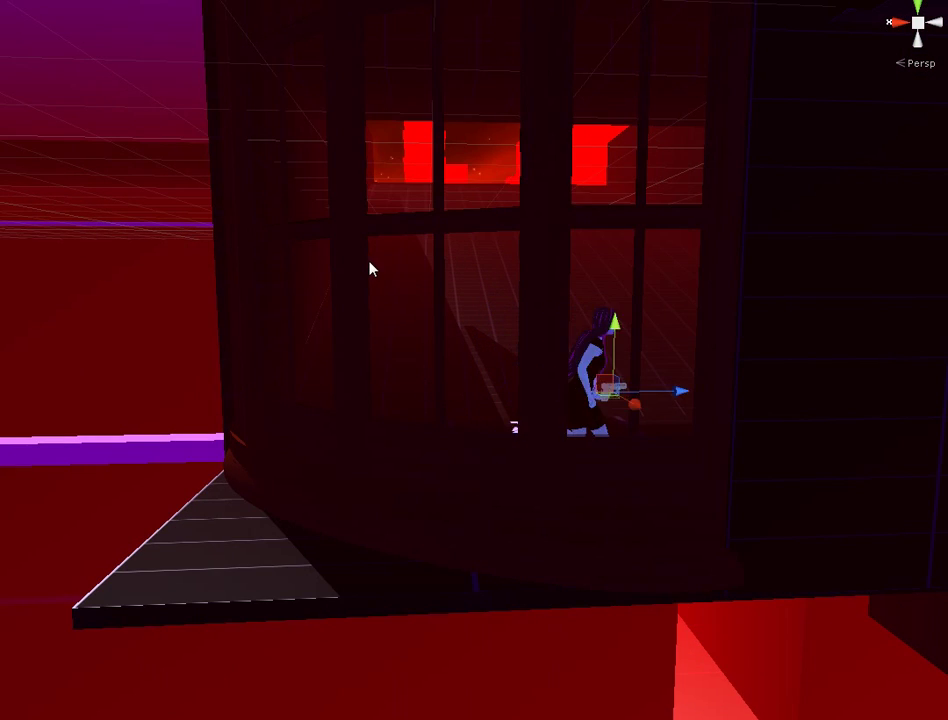
scroll(375, 270, "down", 4)
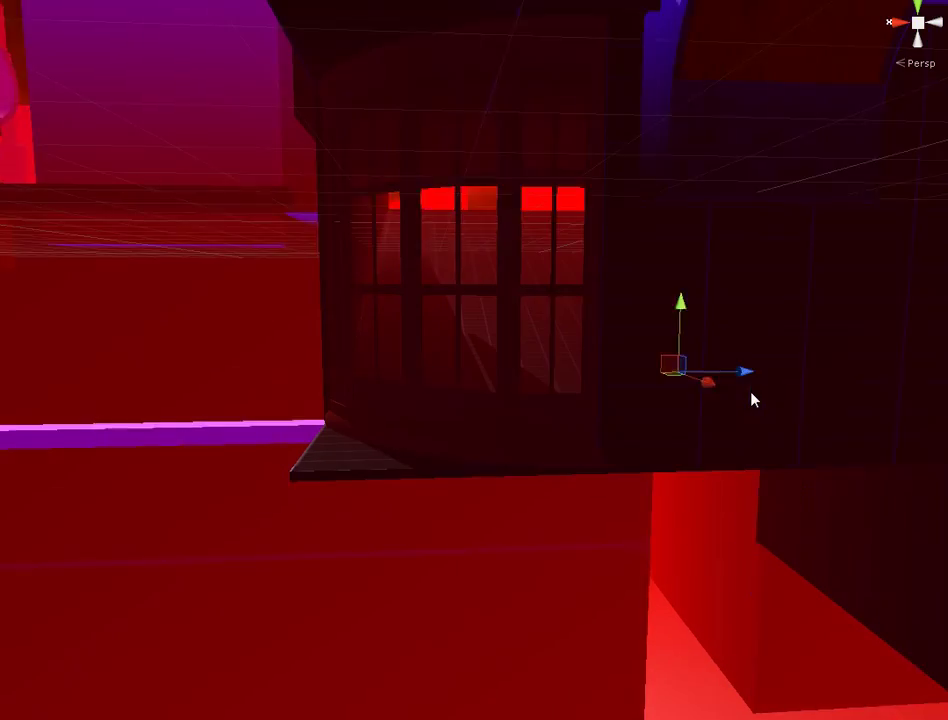
Step: Examine the running character's legs and high heels up close beside the tall windows, ending with a wider view from behind her
scroll(754, 400, "up", 10)
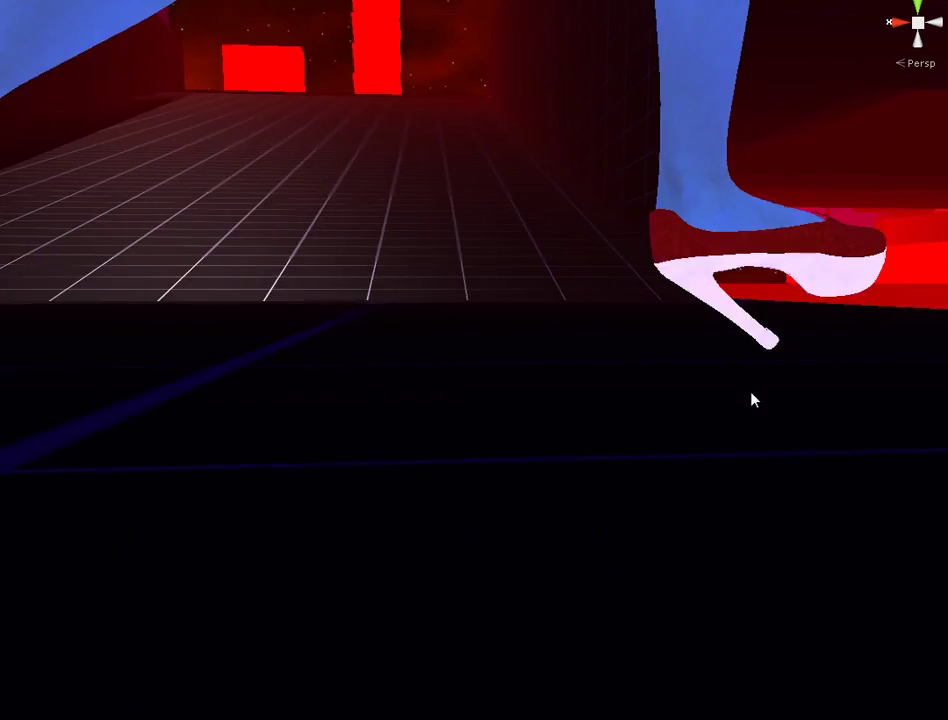
scroll(799, 269, "down", 4)
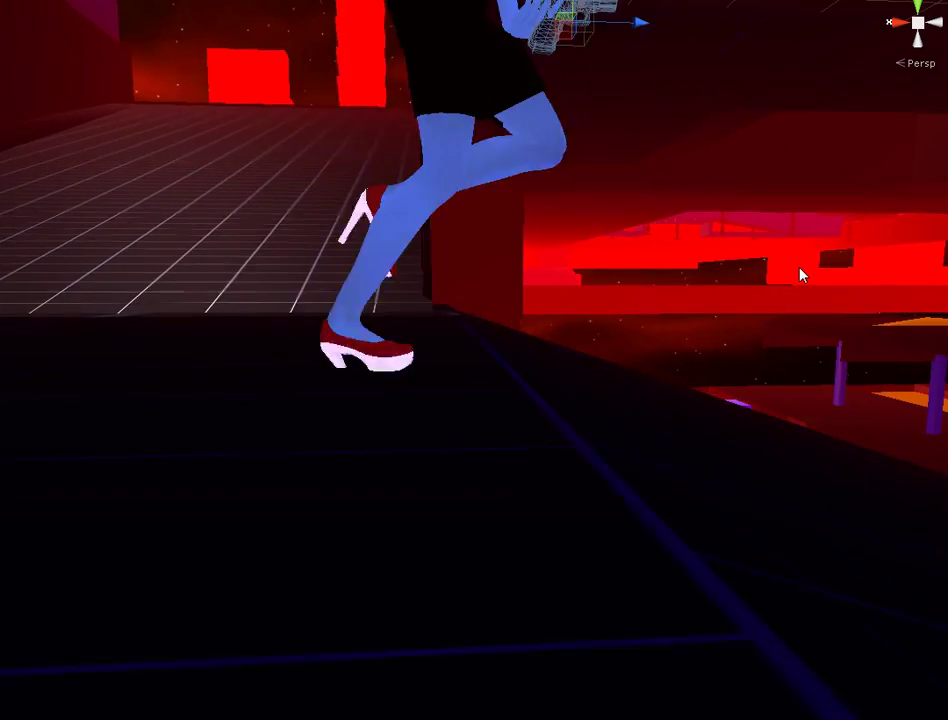
right_click_drag(800, 271, 453, 243)
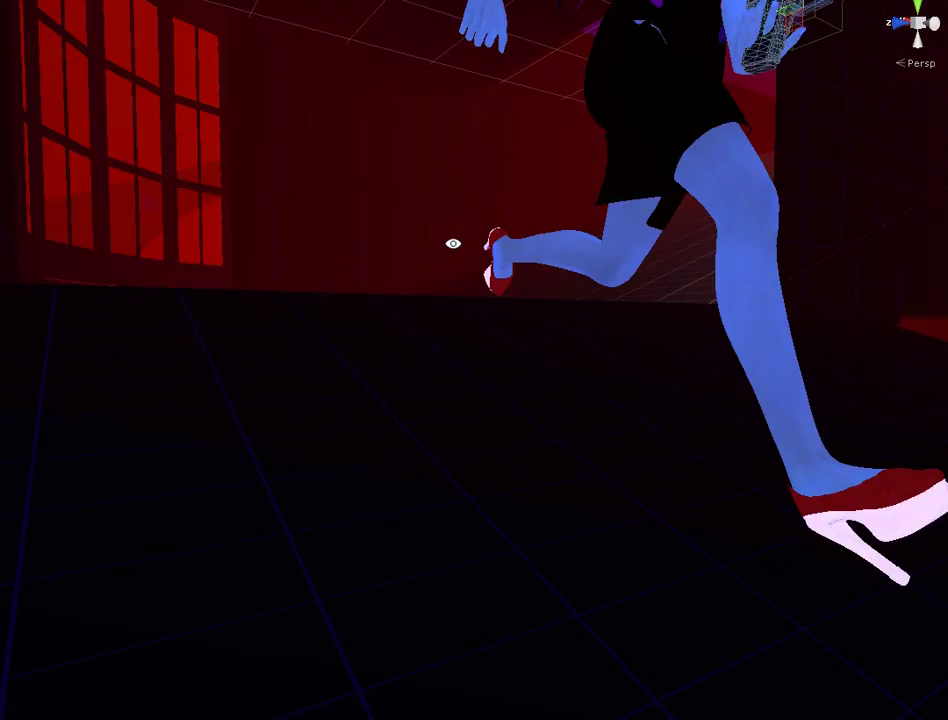
scroll(463, 252, "down", 5)
left_click_drag(463, 252, 947, 345, "alt")
scroll(343, 256, "down", 3)
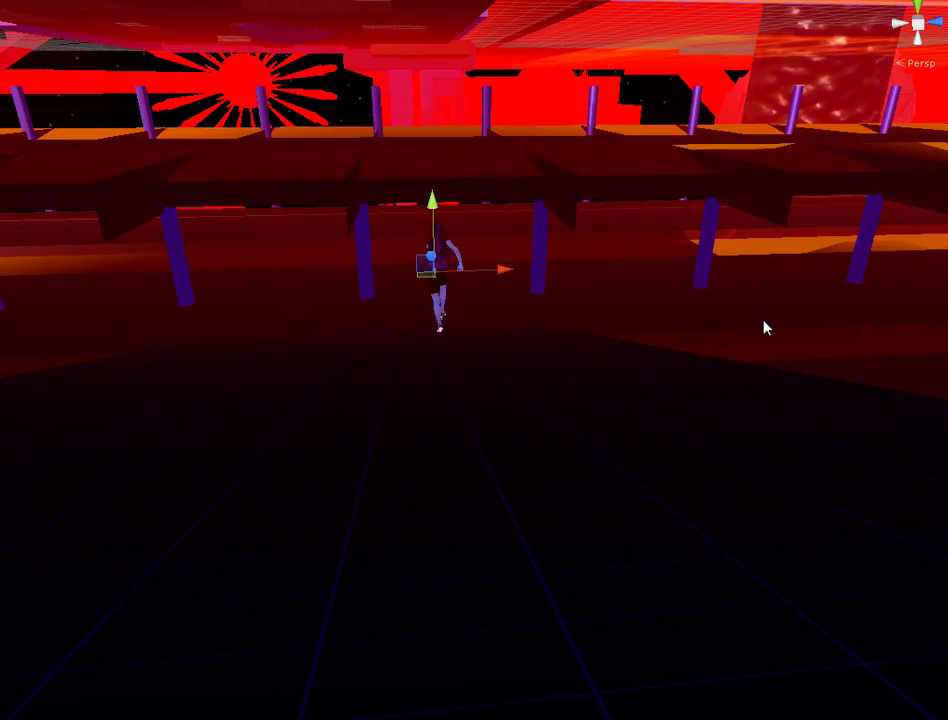
Step: Keep the character in view from behind and from the side as she runs beneath the pillared walkway
scroll(764, 321, "up", 3)
scroll(682, 302, "down", 1)
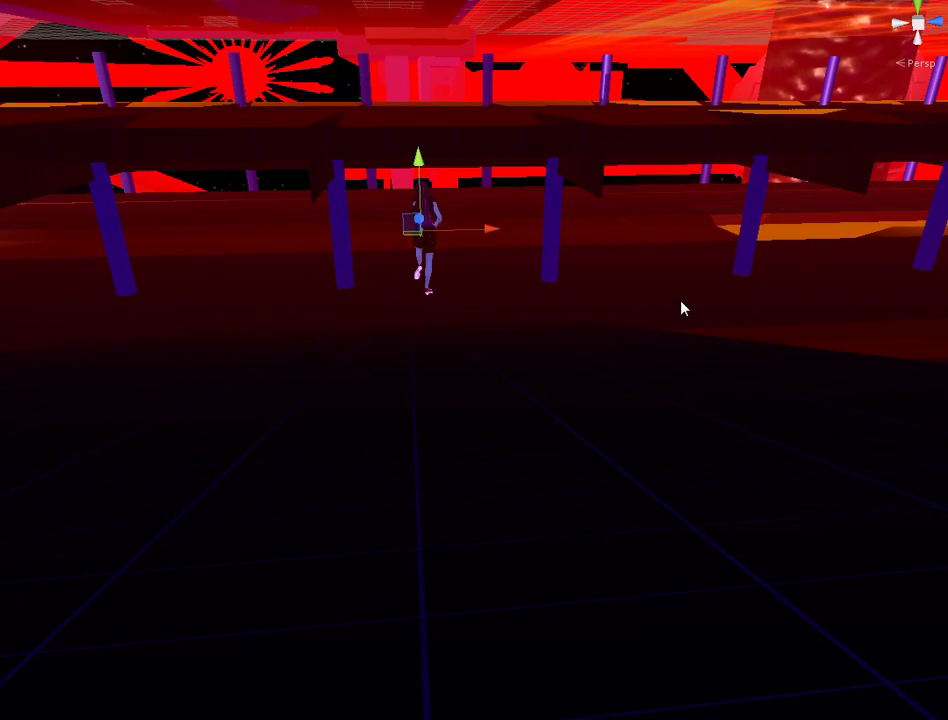
right_click_drag(316, 297, 768, 253)
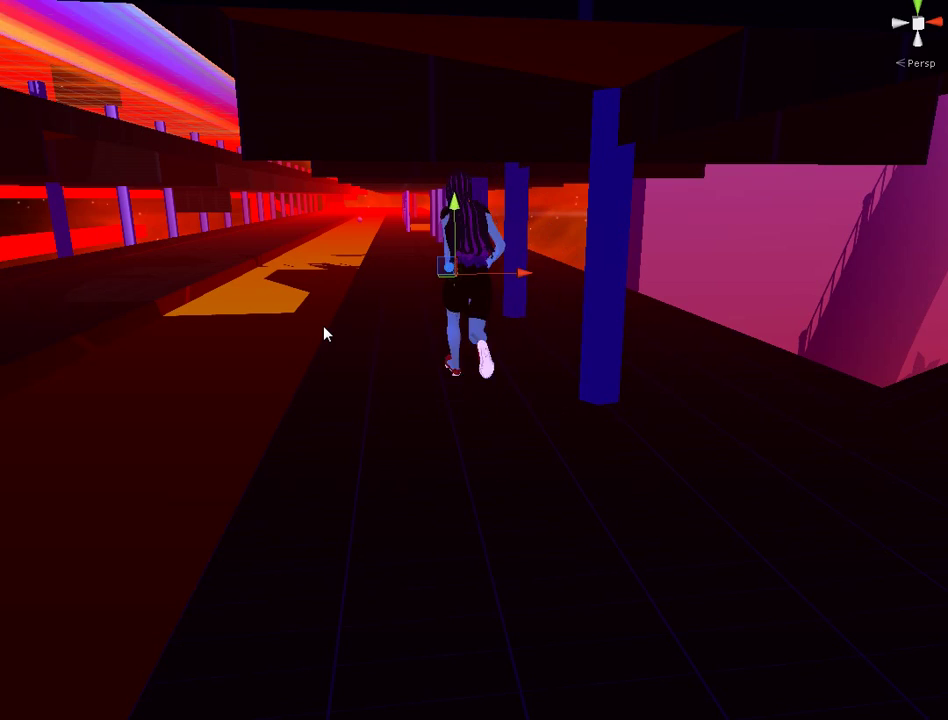
scroll(323, 334, "up", 5)
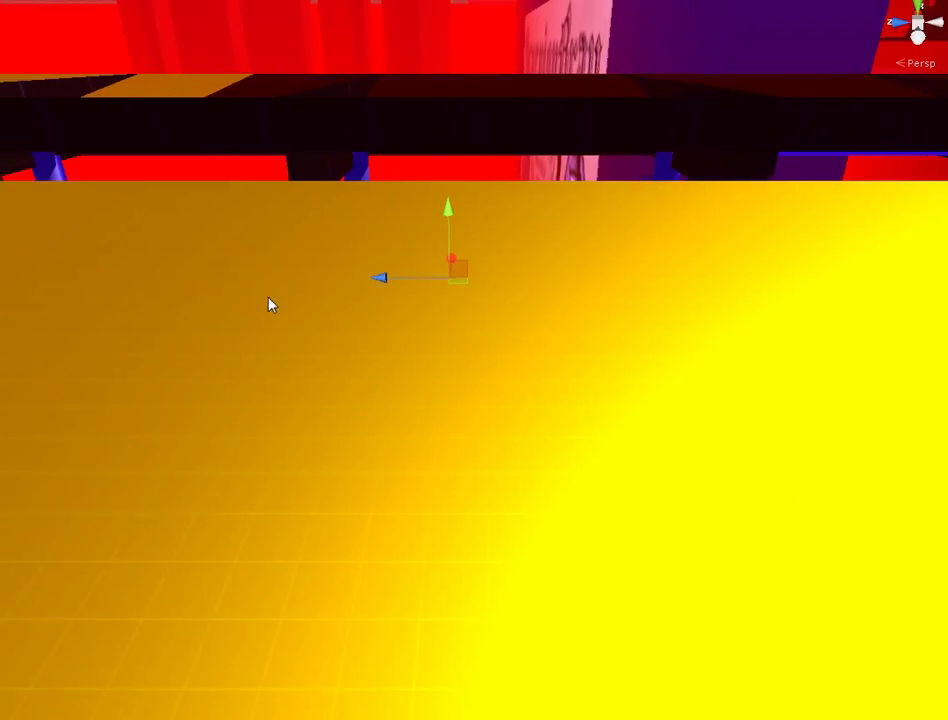
left_click_drag(250, 341, 273, 265, "alt")
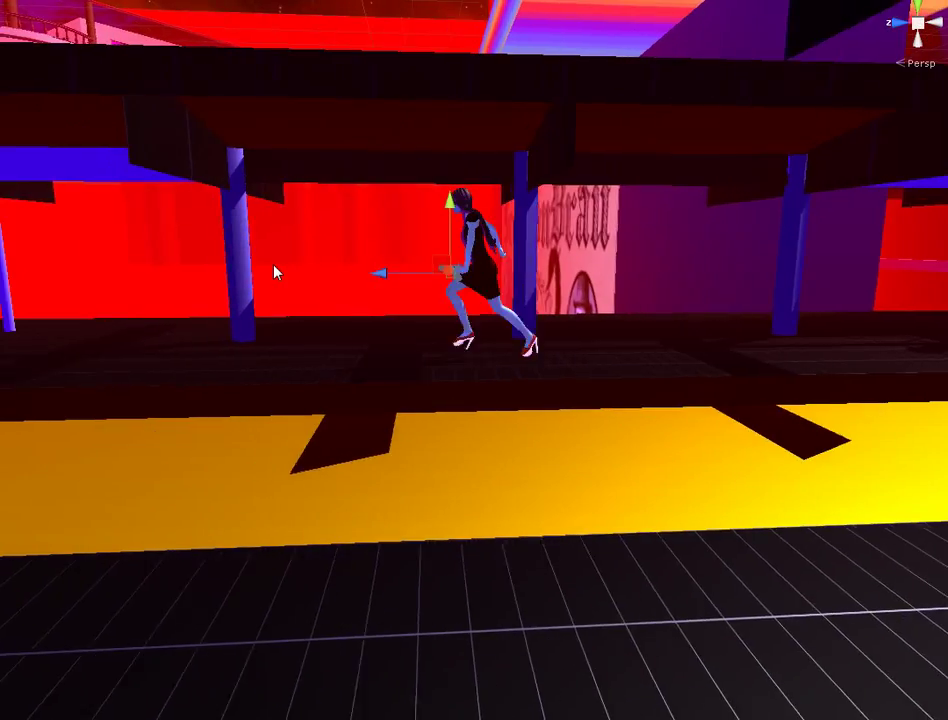
scroll(273, 265, "down", 2)
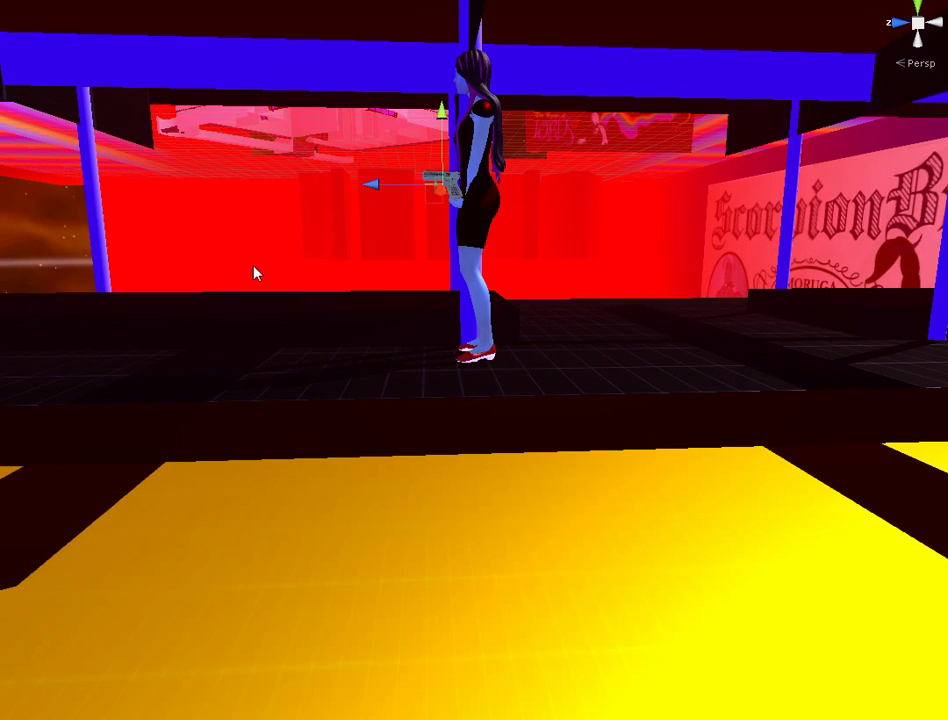
Step: Select the pistol in the standing character's hand and frame it in the scene view
left_click(186, 256)
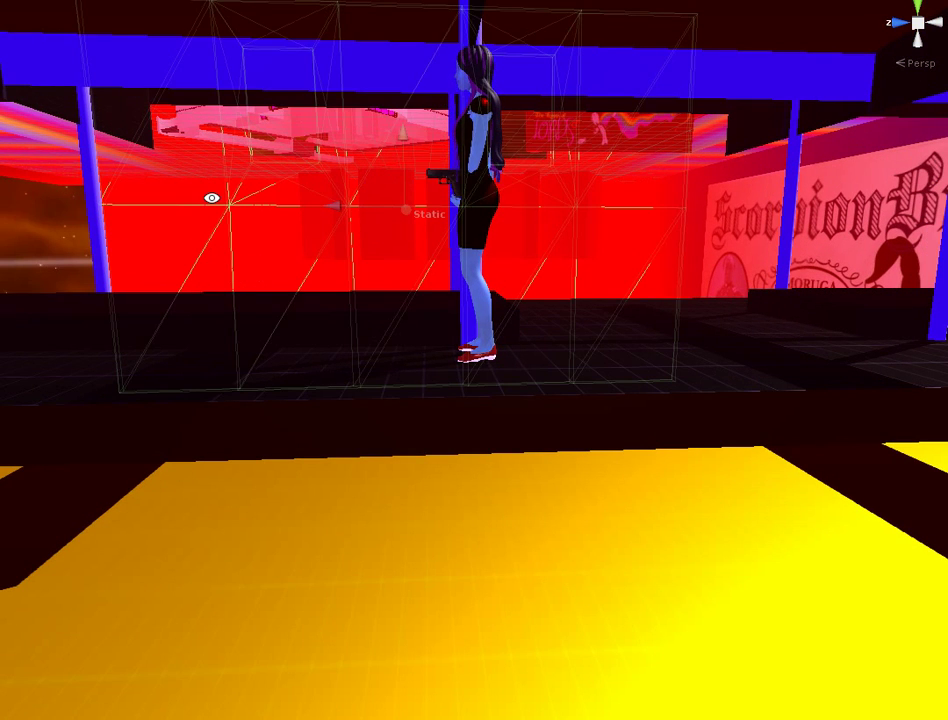
left_click(450, 178)
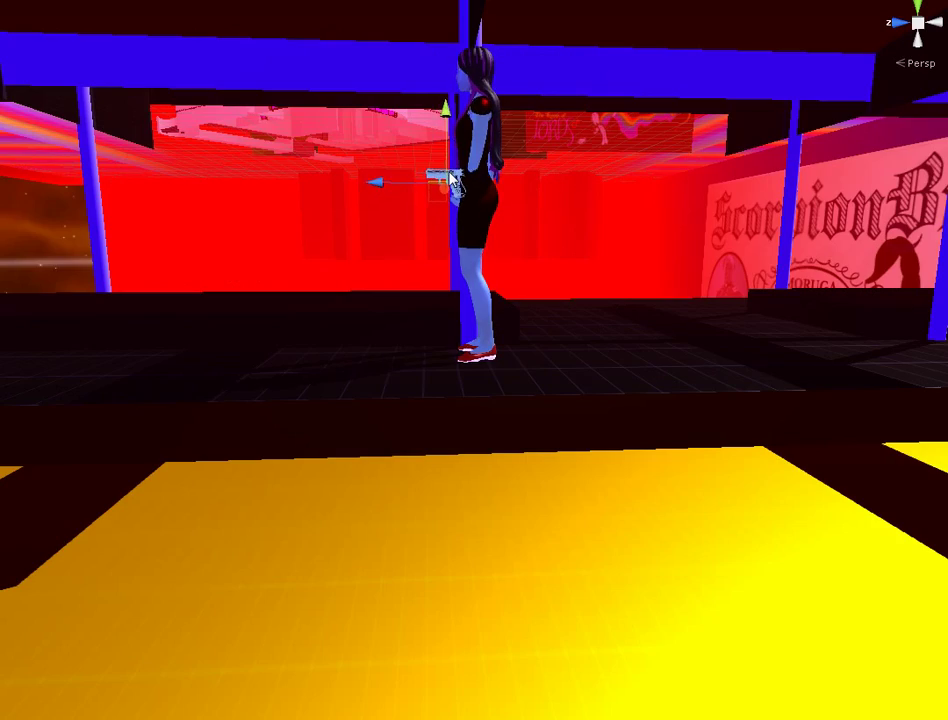
key("f")
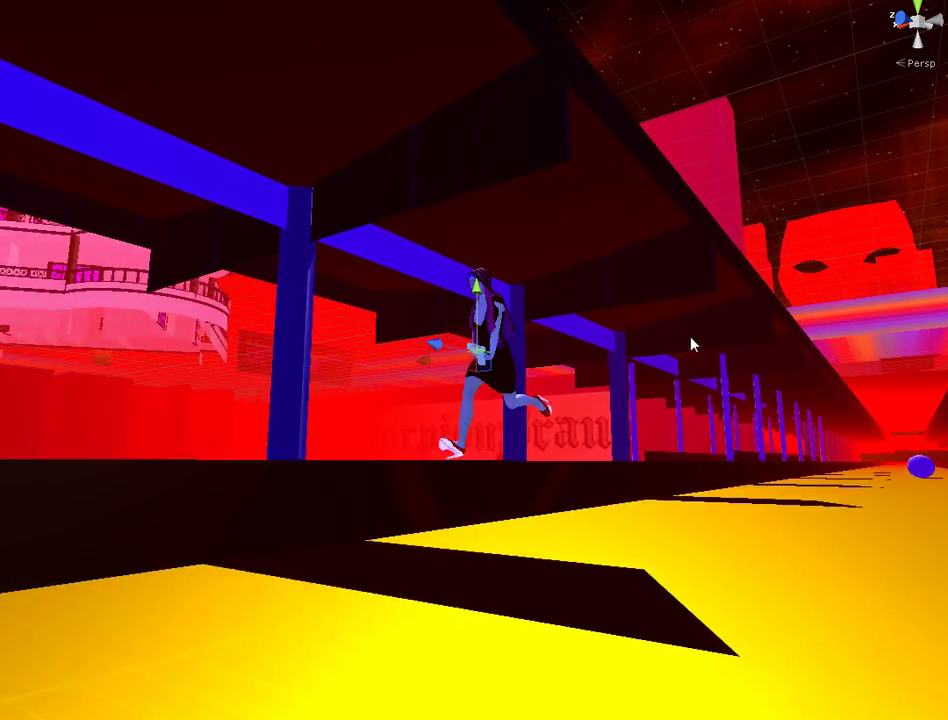
Step: Examine the character's run under the walkway roof from a low side angle and from behind
left_click_drag(633, 266, 632, 329, "alt")
right_click_drag(632, 330, 603, 286)
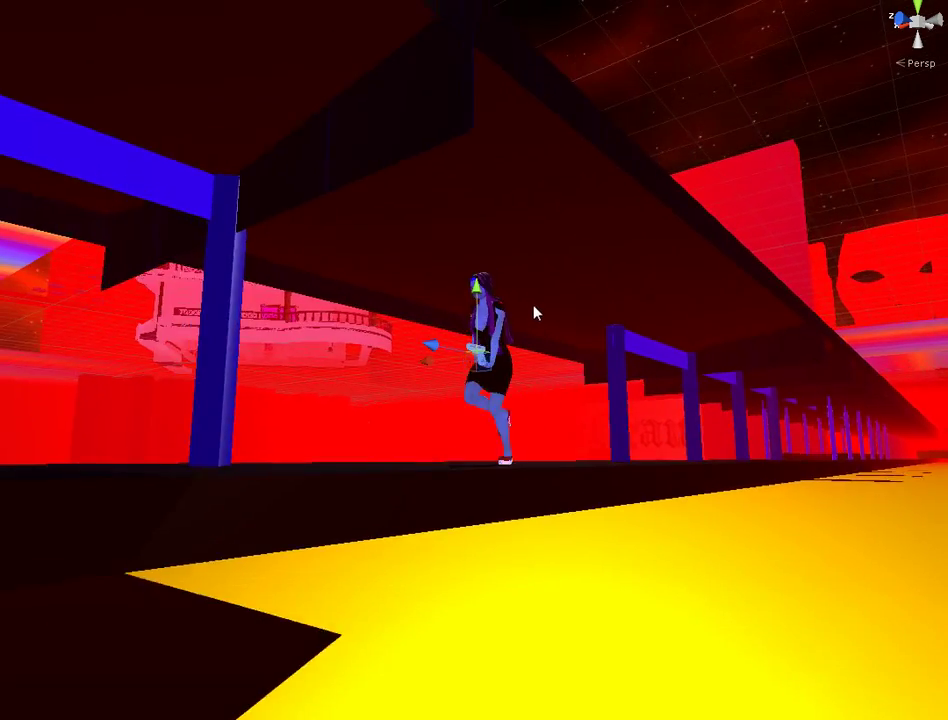
right_click_drag(791, 286, 144, 340)
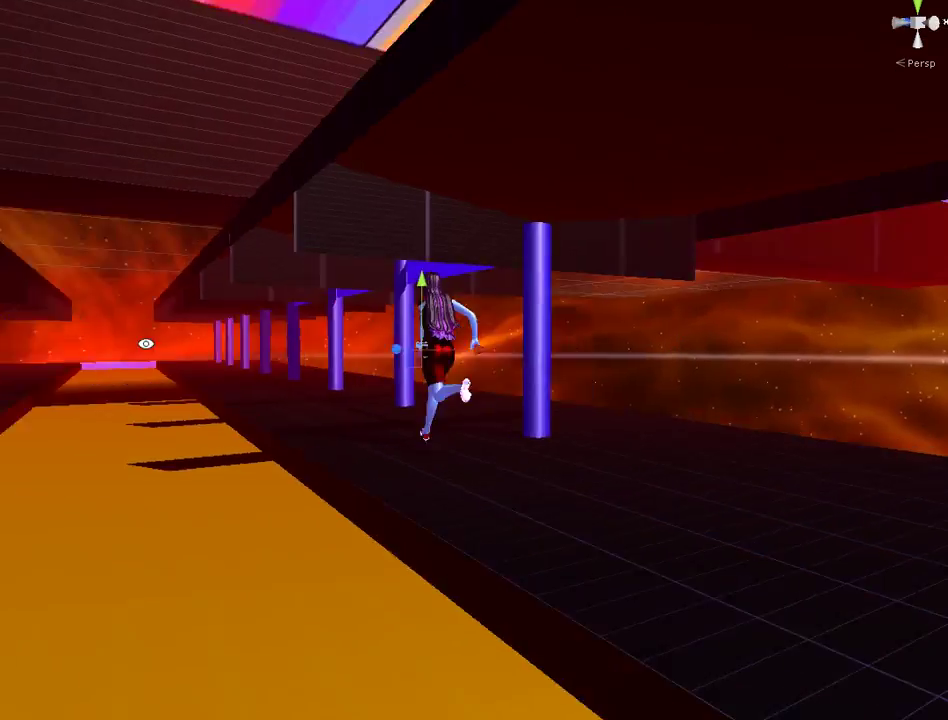
Step: Examine the running character from far outside the walkway, then close in until she is seen directly from the front
scroll(770, 422, "down", 15)
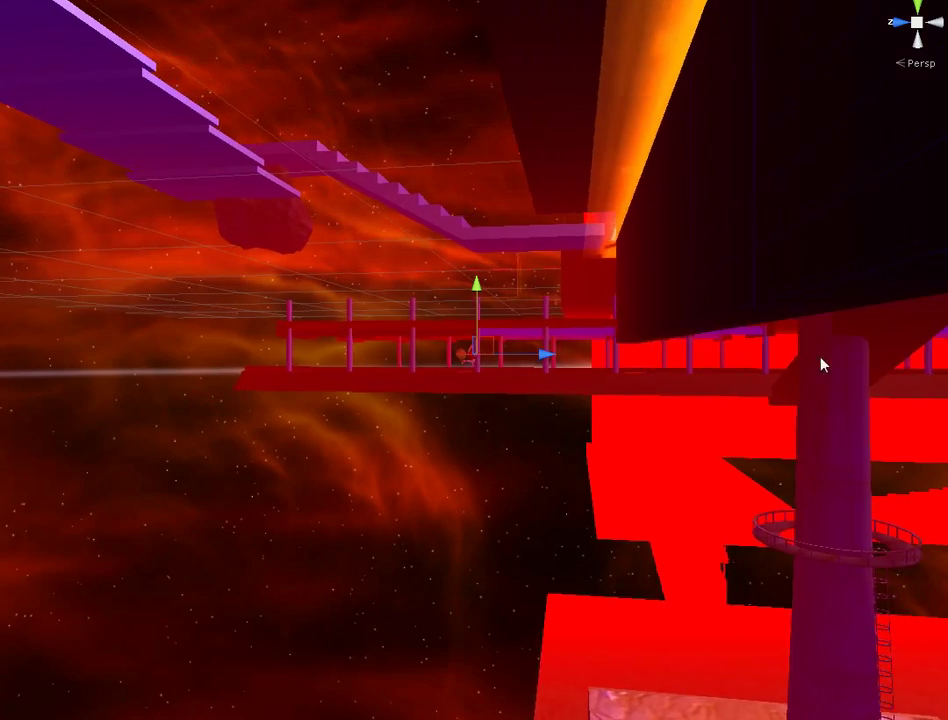
left_click_drag(720, 419, 375, 408, "alt")
scroll(607, 480, "up", 5)
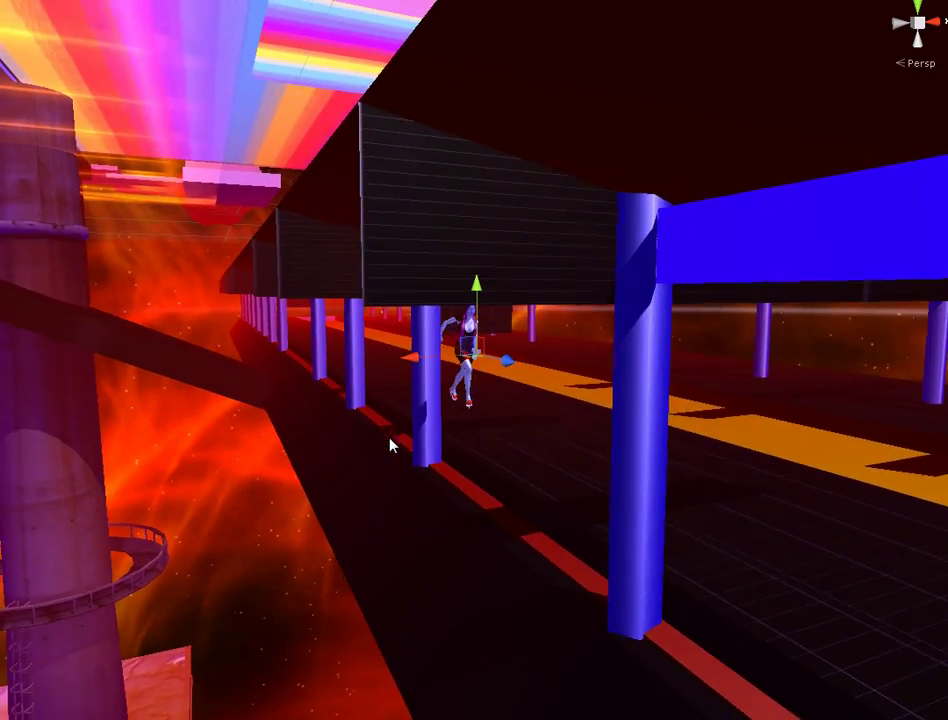
left_click_drag(390, 446, 188, 404, "alt")
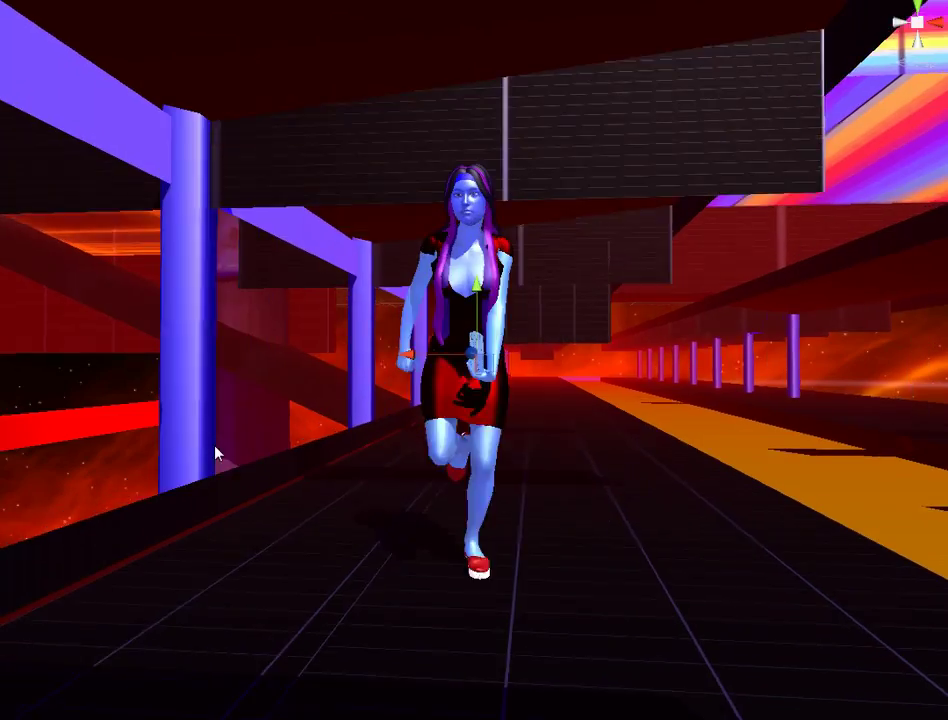